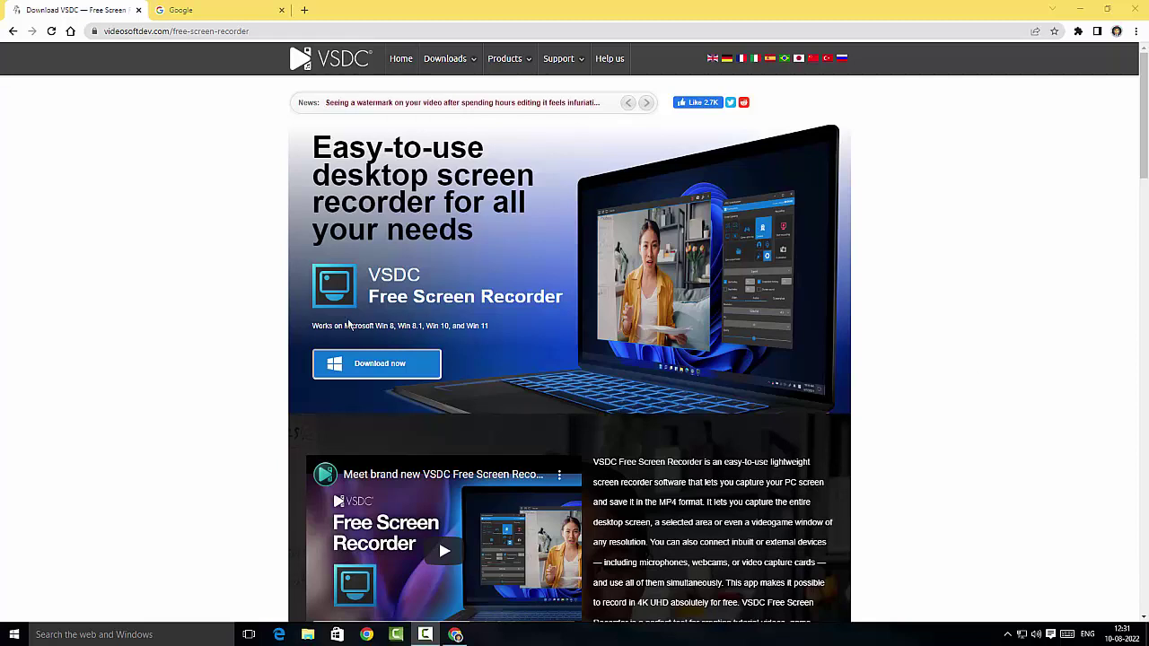
Step: Download the VSDC Free Screen Recorder installer to Downloads and launch it from the download bar
{"action": "left_click", "coordinate": [377, 370]}
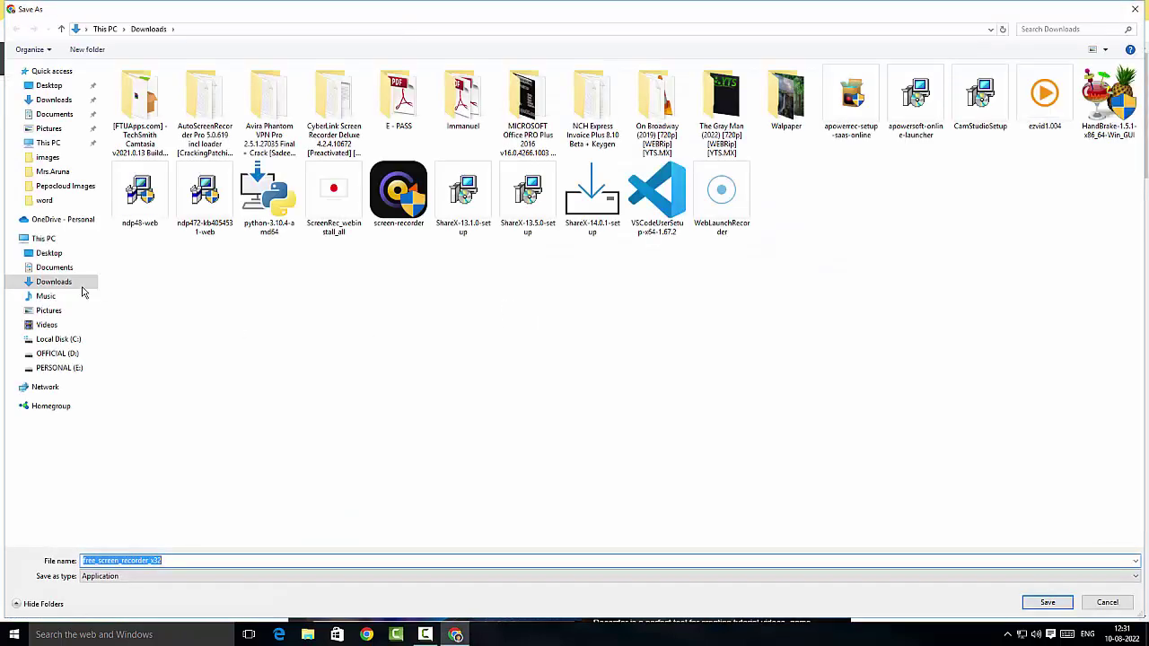
{"action": "left_click", "coordinate": [1046, 604]}
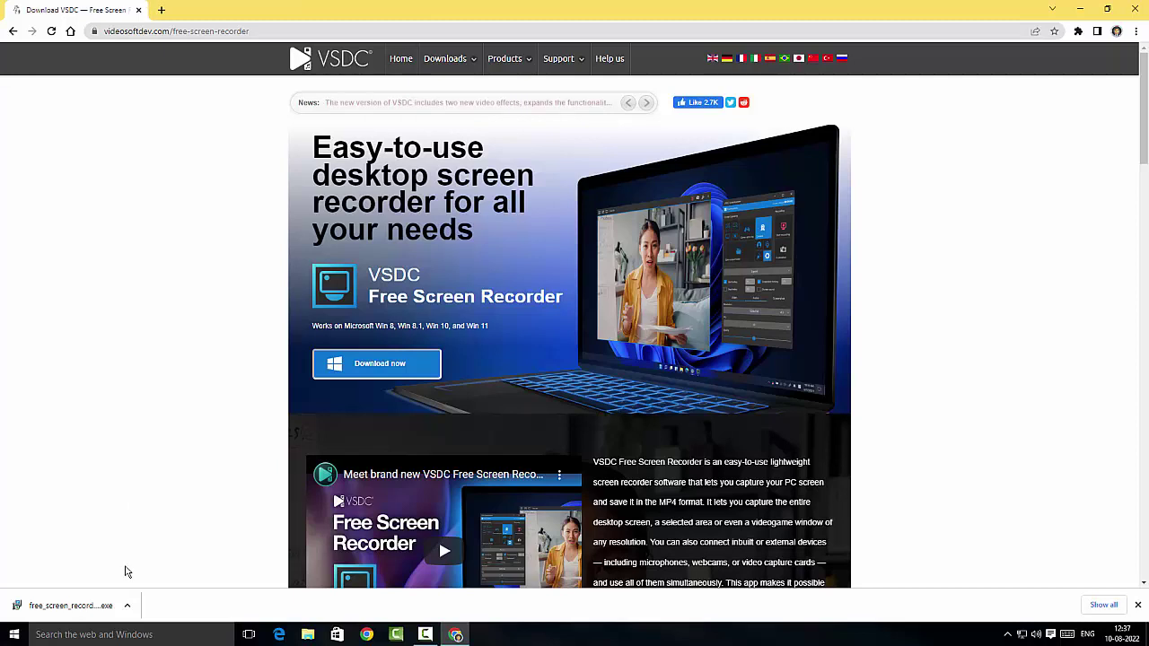
{"action": "left_click", "coordinate": [79, 606]}
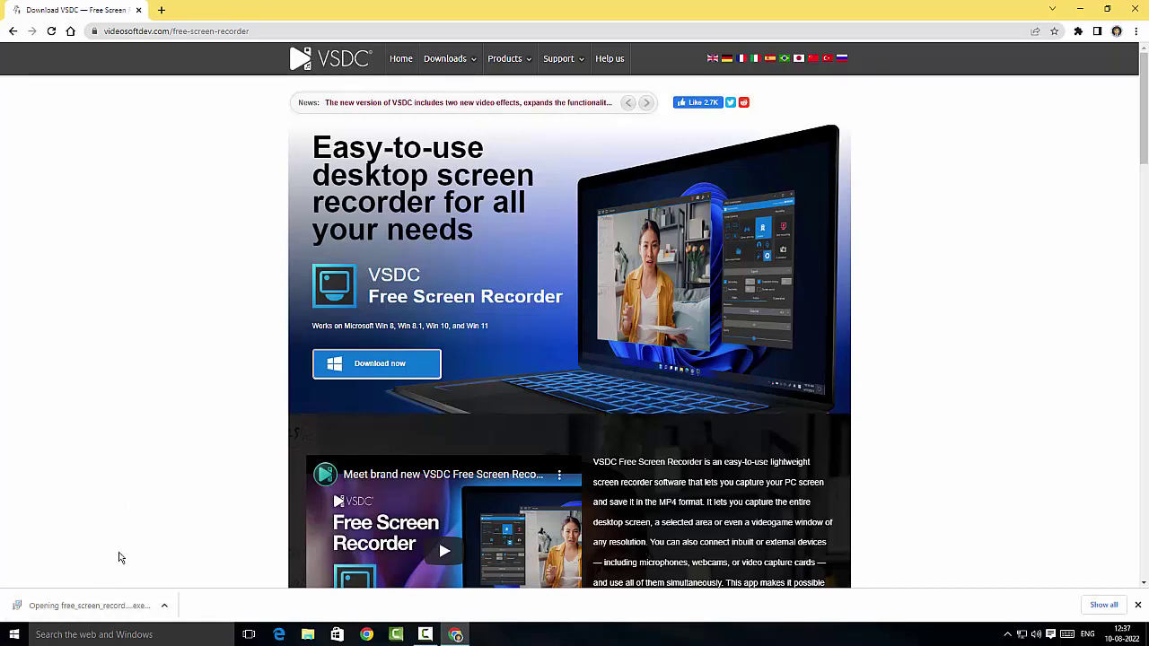
Step: Run the VSDC installer in English, accept the licence, keep default folders and the desktop shortcut, and install
{"action": "left_click", "coordinate": [612, 329]}
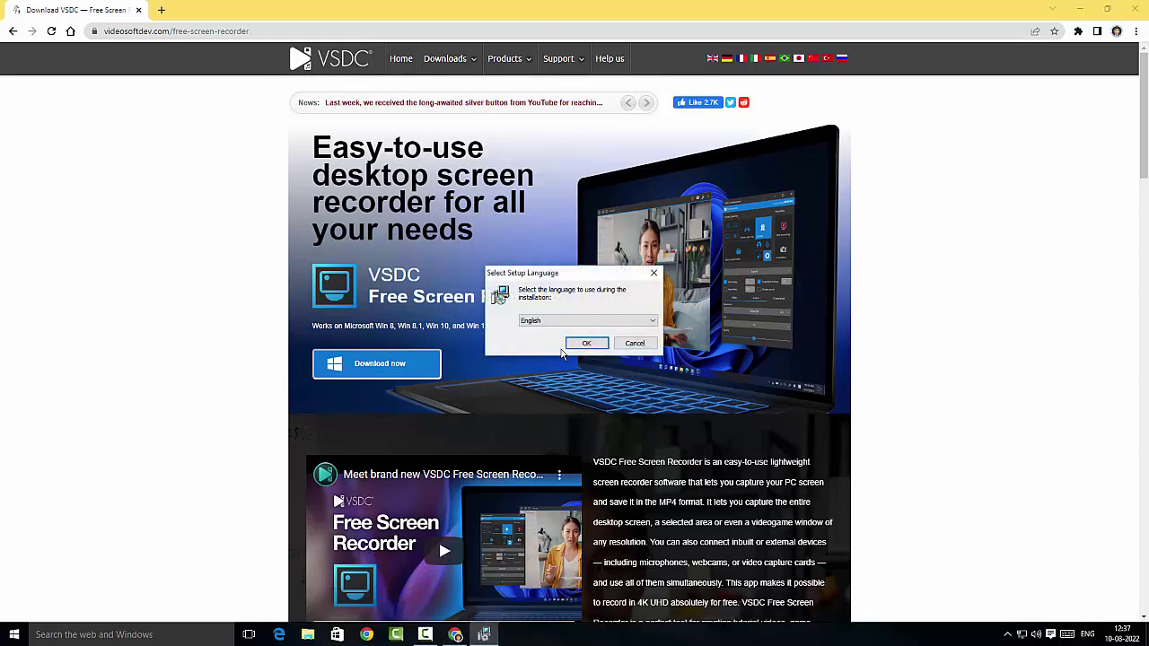
{"action": "left_click", "coordinate": [587, 344]}
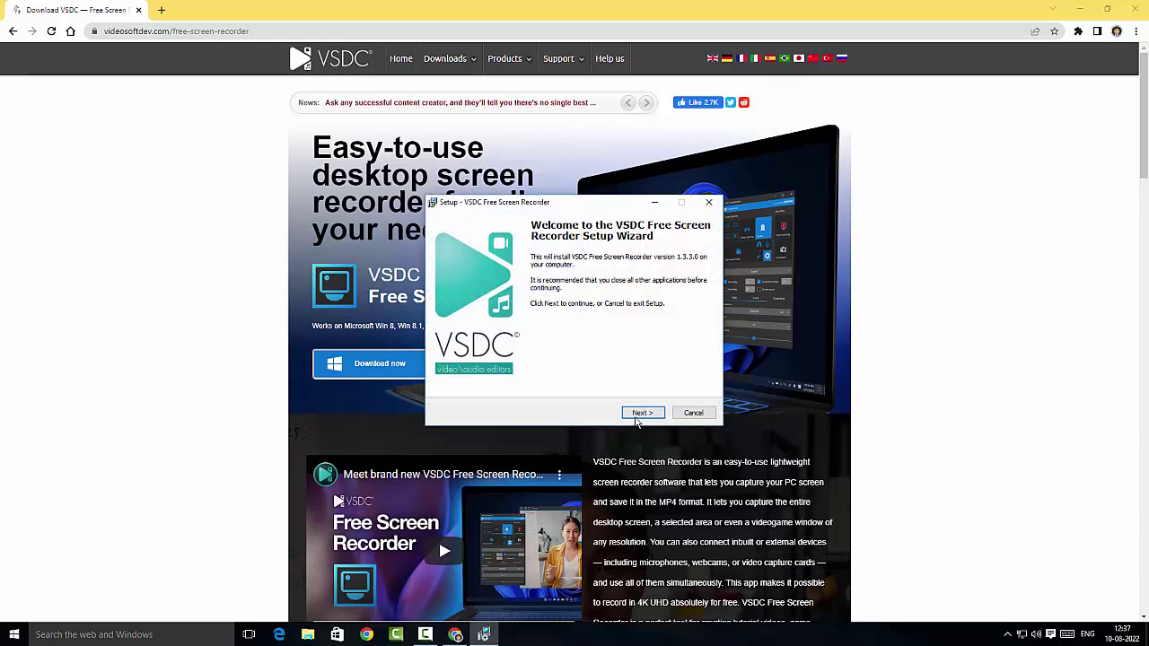
{"action": "left_click", "coordinate": [641, 414]}
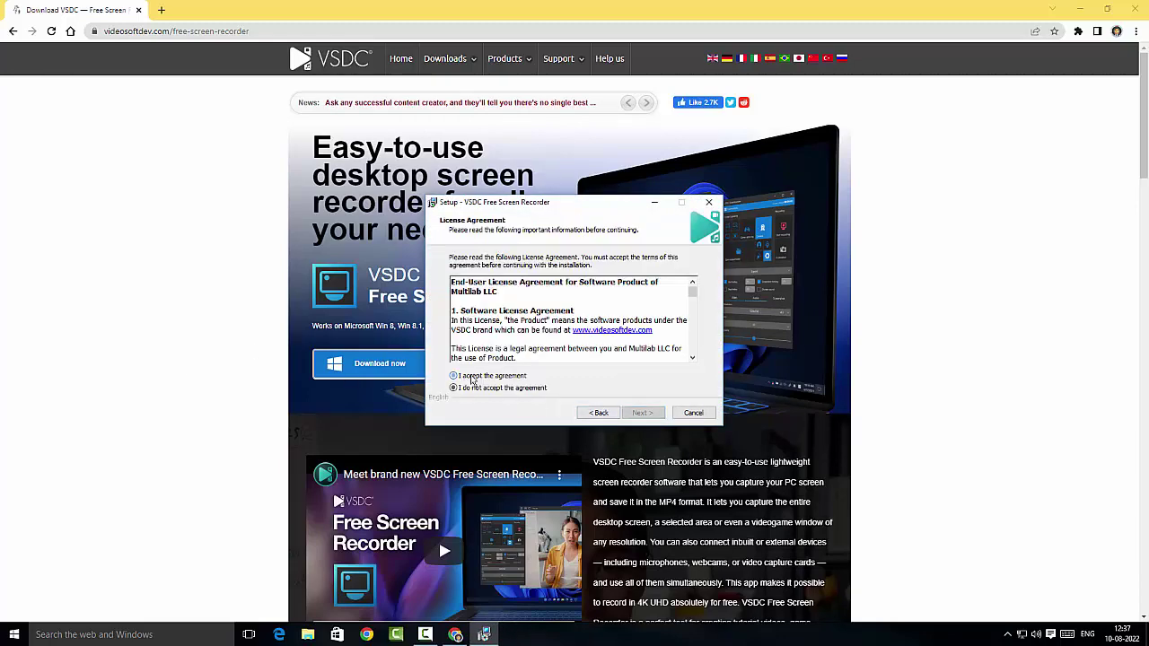
{"action": "left_click", "coordinate": [473, 379]}
{"action": "left_click", "coordinate": [642, 413]}
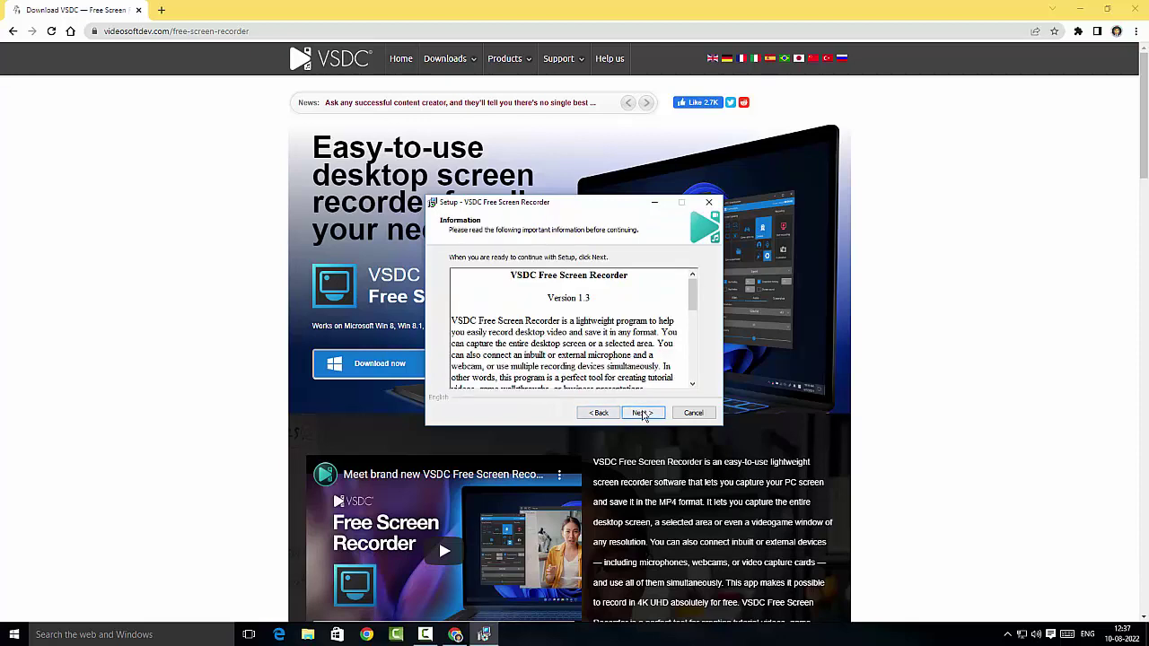
{"action": "left_click", "coordinate": [643, 415]}
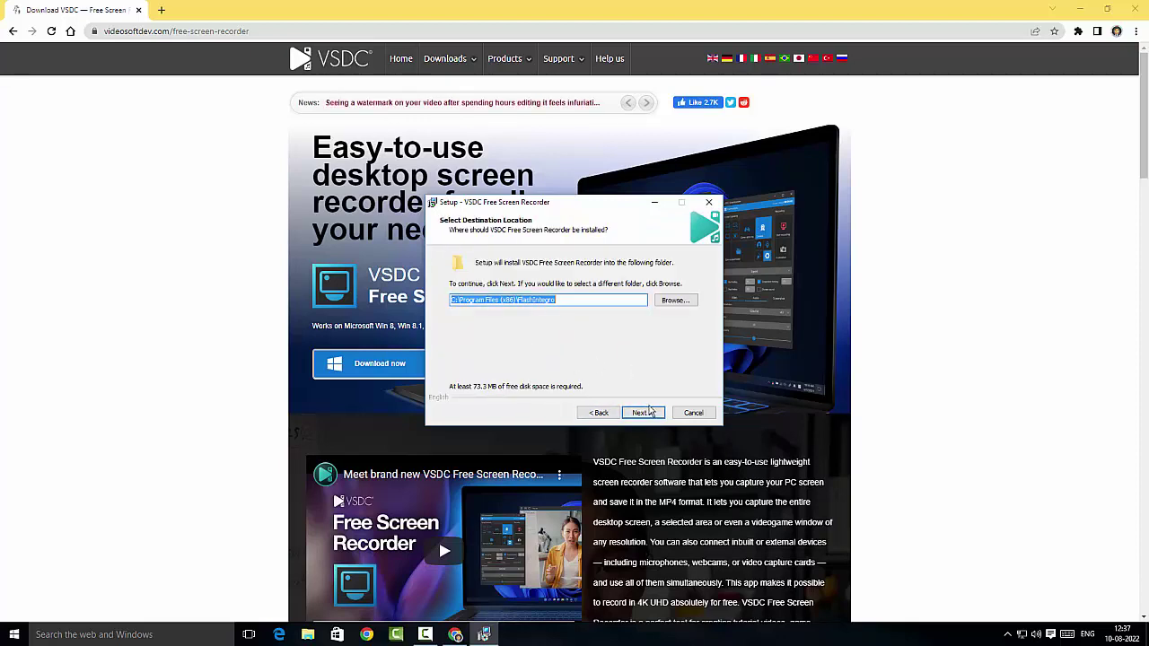
{"action": "left_click", "coordinate": [643, 413]}
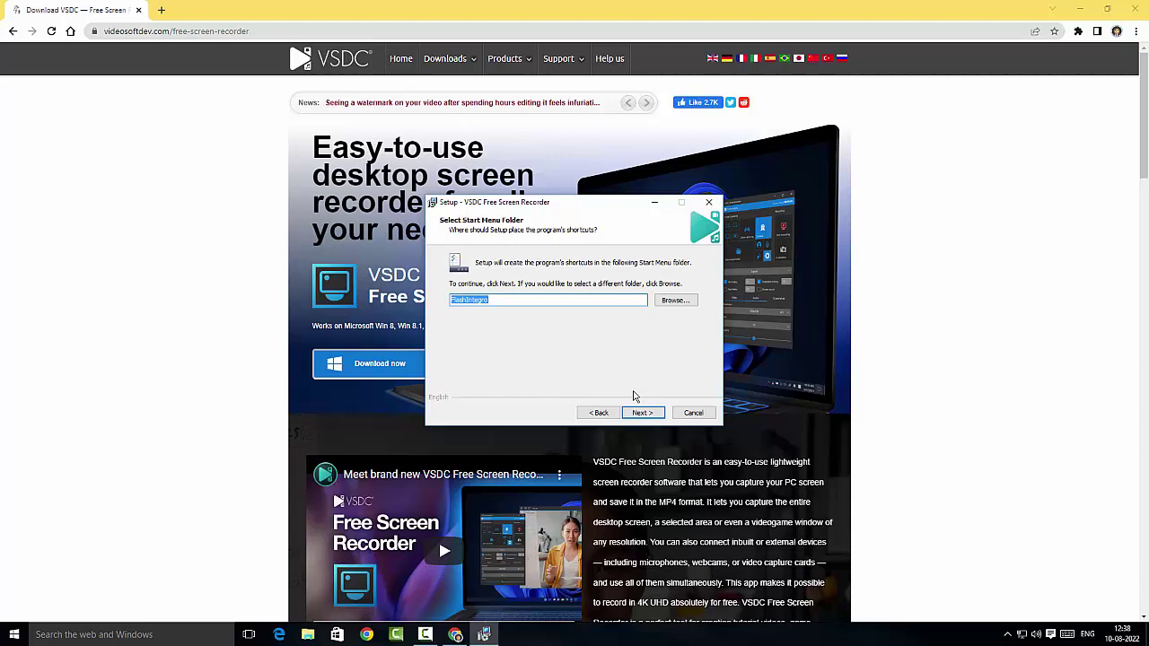
{"action": "left_click", "coordinate": [643, 415]}
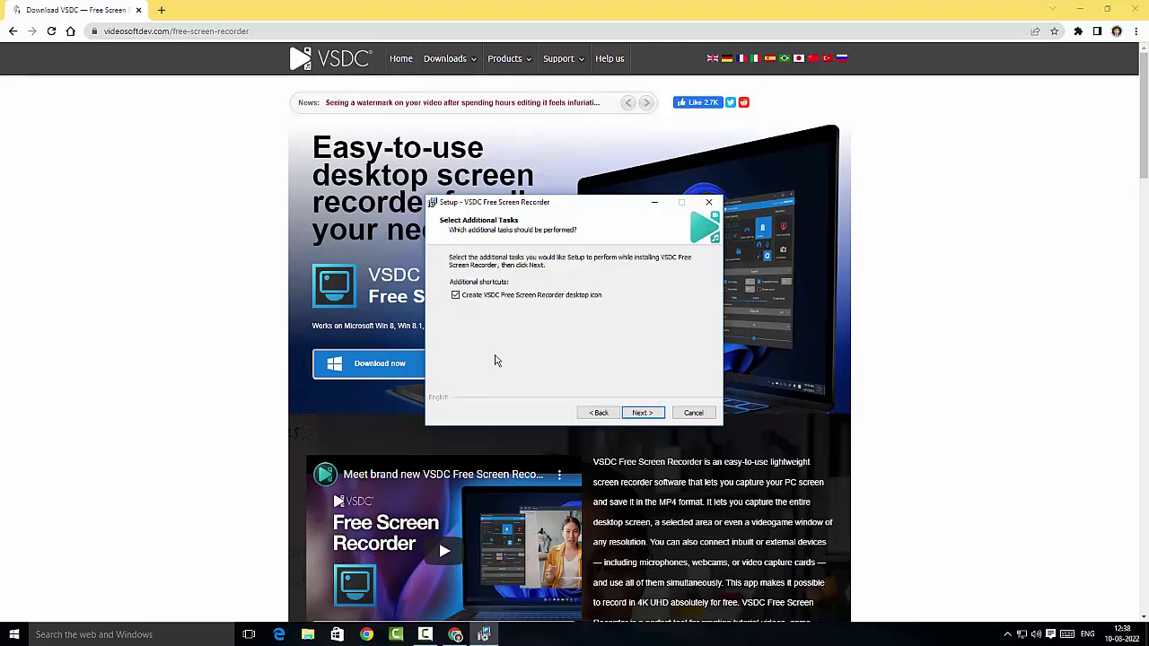
{"action": "left_click", "coordinate": [643, 414]}
{"action": "left_click", "coordinate": [641, 414]}
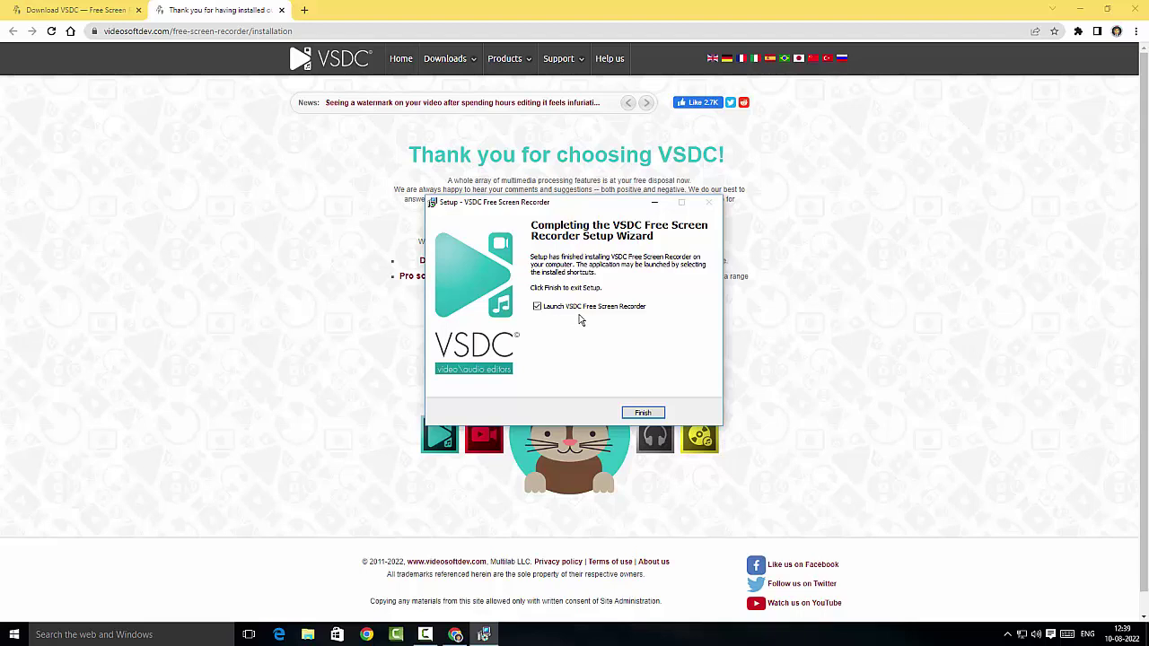
Step: Launch the recorder, move it to the right, and try a custom capture area before discarding it
{"action": "left_click", "coordinate": [643, 414]}
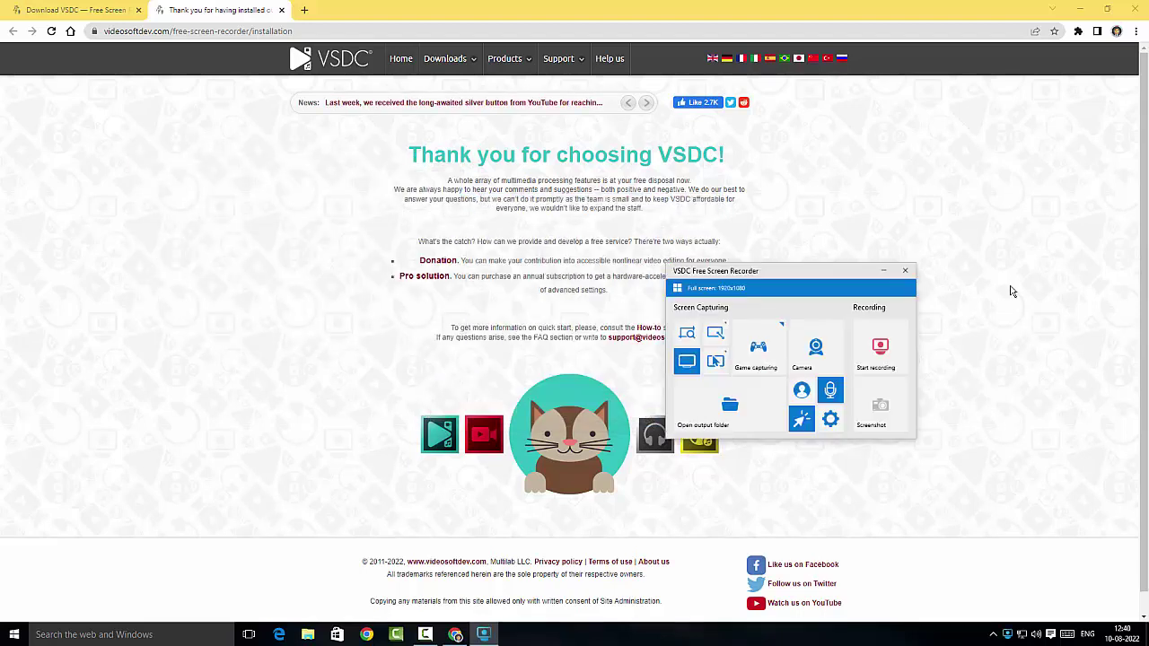
{"action": "left_click_drag", "start_coordinate": [826, 270], "coordinate": [918, 165]}
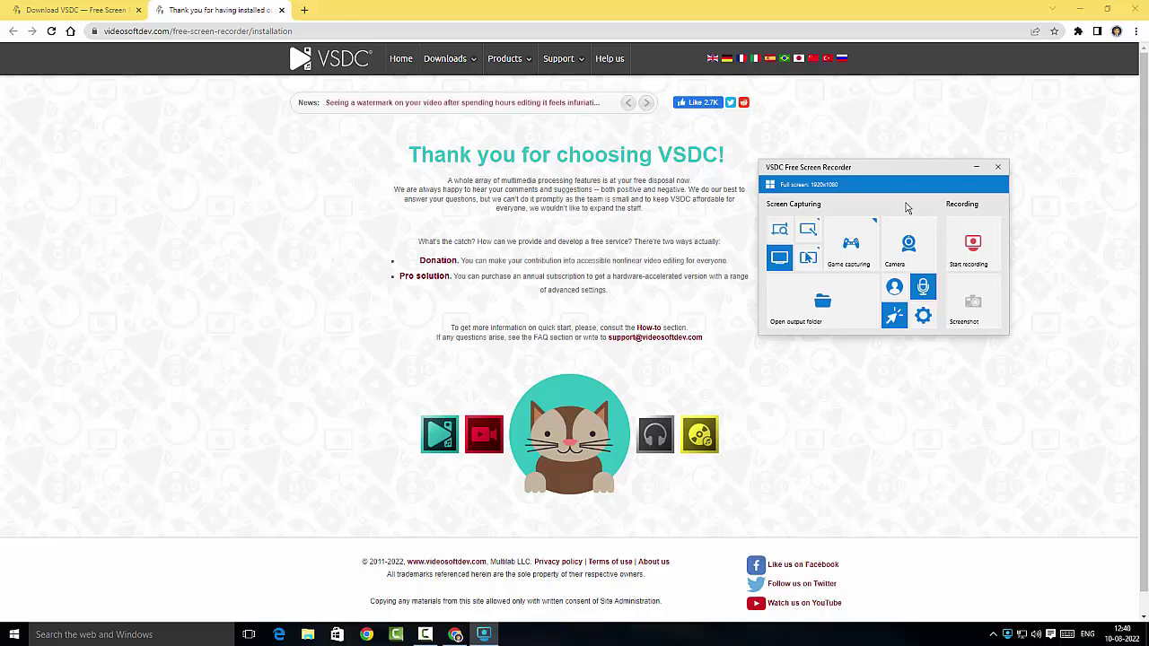
{"action": "left_click", "coordinate": [783, 235]}
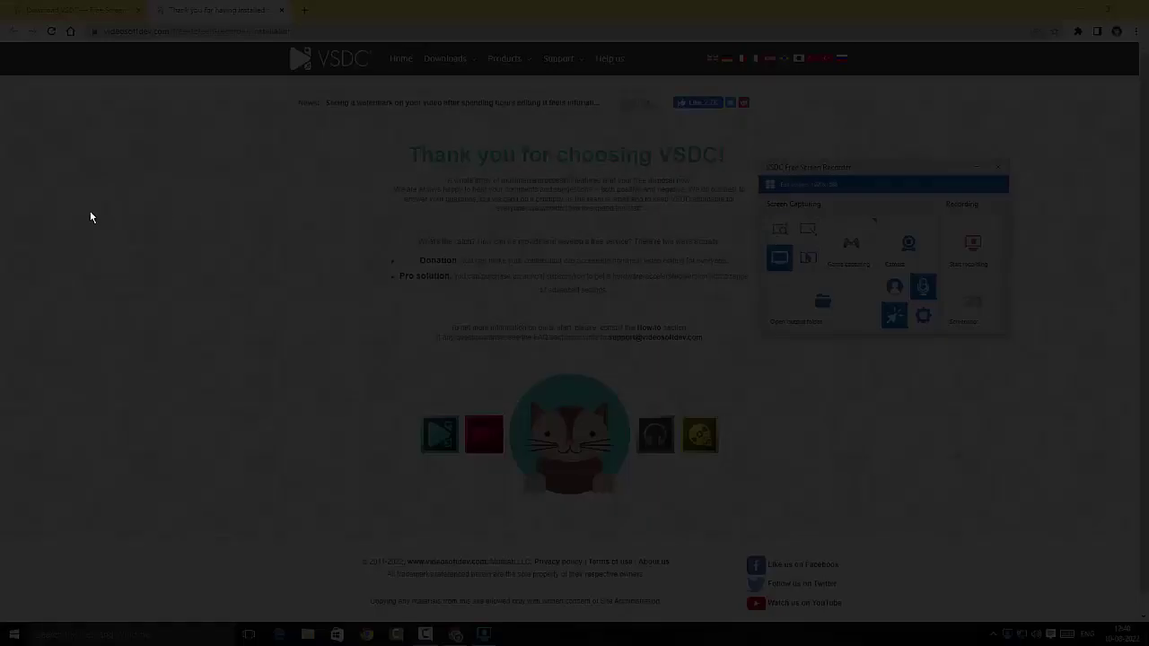
{"action": "mouse_move", "coordinate": [143, 171]}
{"action": "left_mouse_down"}
{"action": "mouse_move", "coordinate": [656, 529]}
{"action": "mouse_move", "coordinate": [757, 536]}
{"action": "left_mouse_up"}
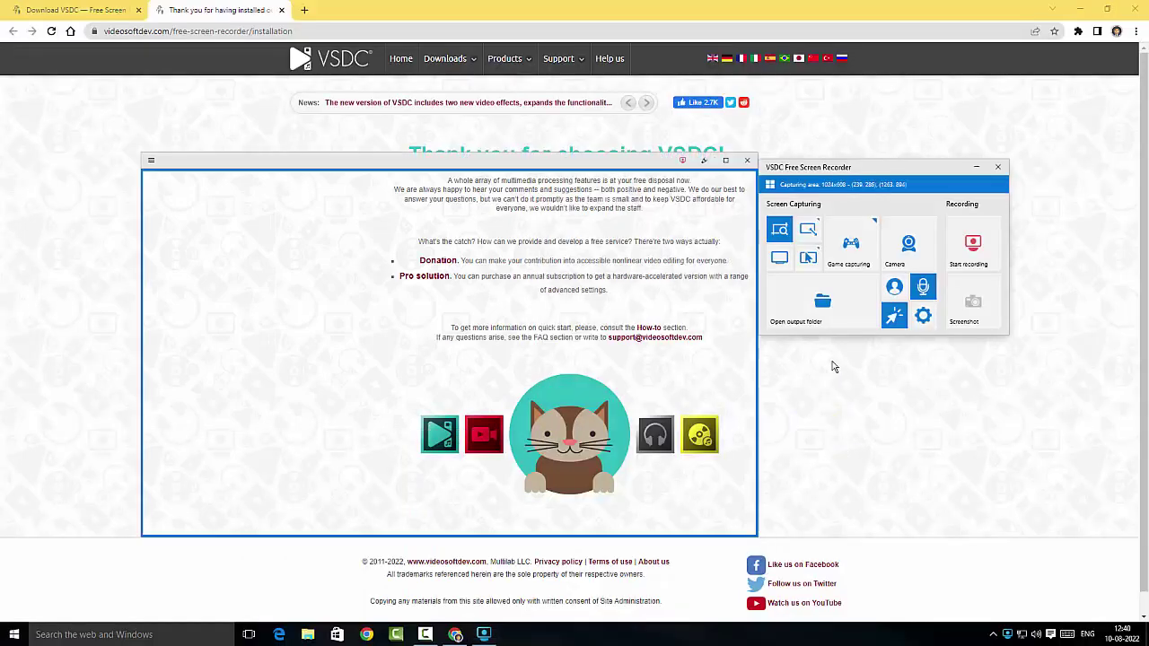
{"action": "left_click", "coordinate": [746, 160]}
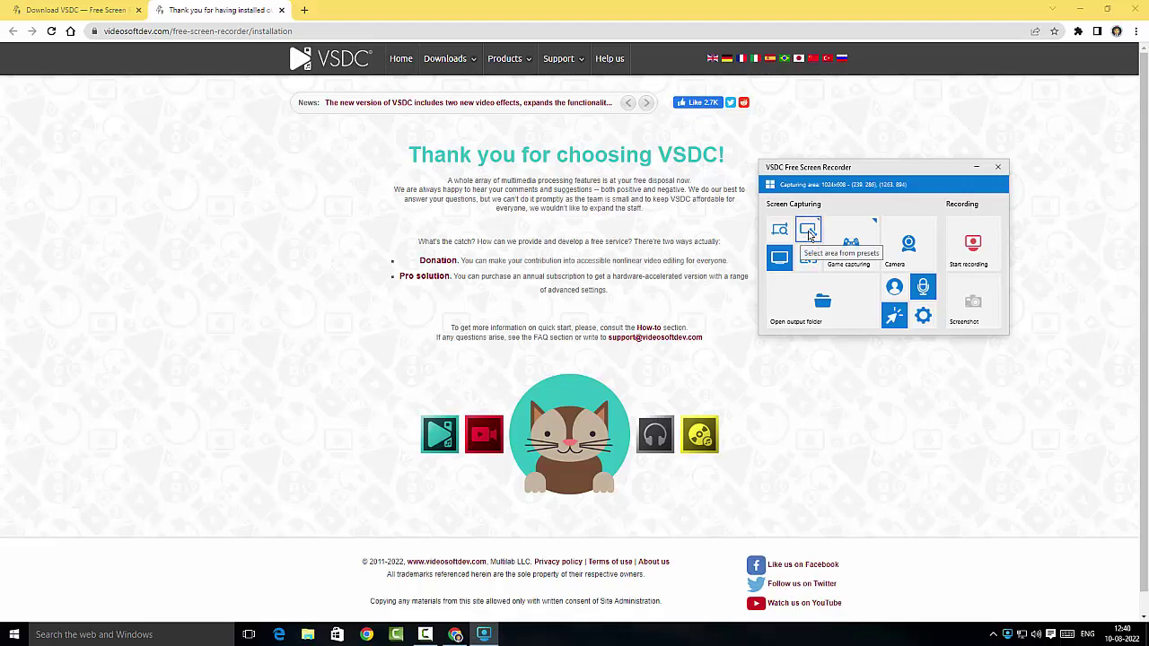
Step: Try the 640x480 preset and Area near cursor modes, then settle on full-screen 1920x1080 capture
{"action": "left_click", "coordinate": [809, 231]}
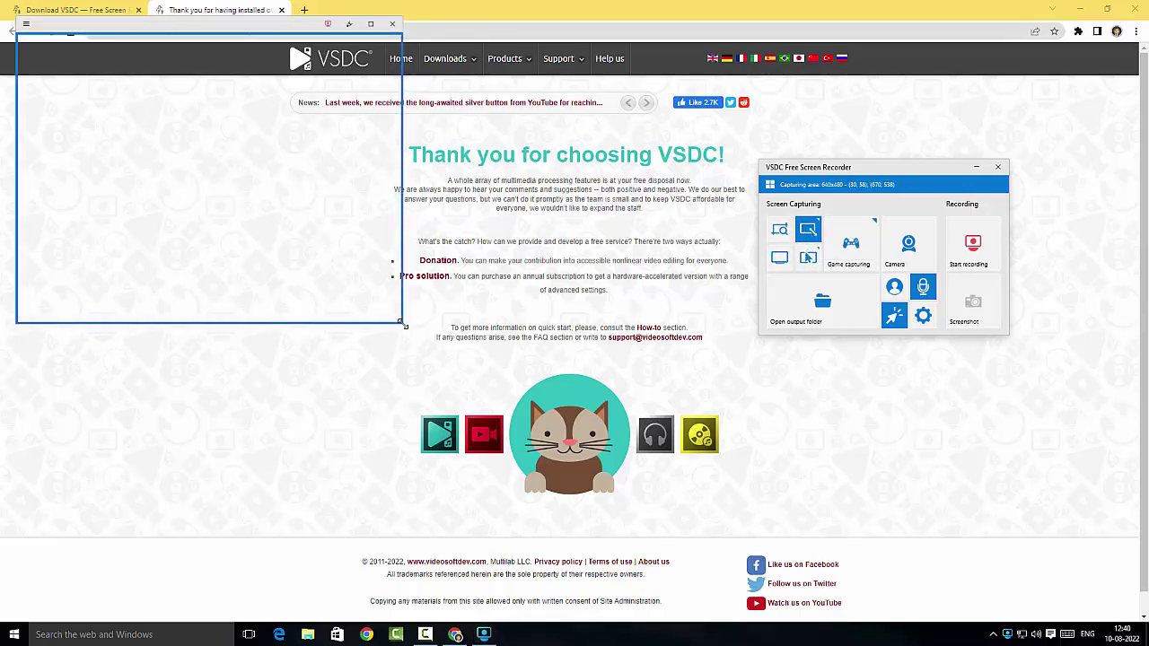
{"action": "mouse_move", "coordinate": [404, 326]}
{"action": "left_mouse_down"}
{"action": "mouse_move", "coordinate": [768, 487]}
{"action": "mouse_move", "coordinate": [640, 445]}
{"action": "left_mouse_up"}
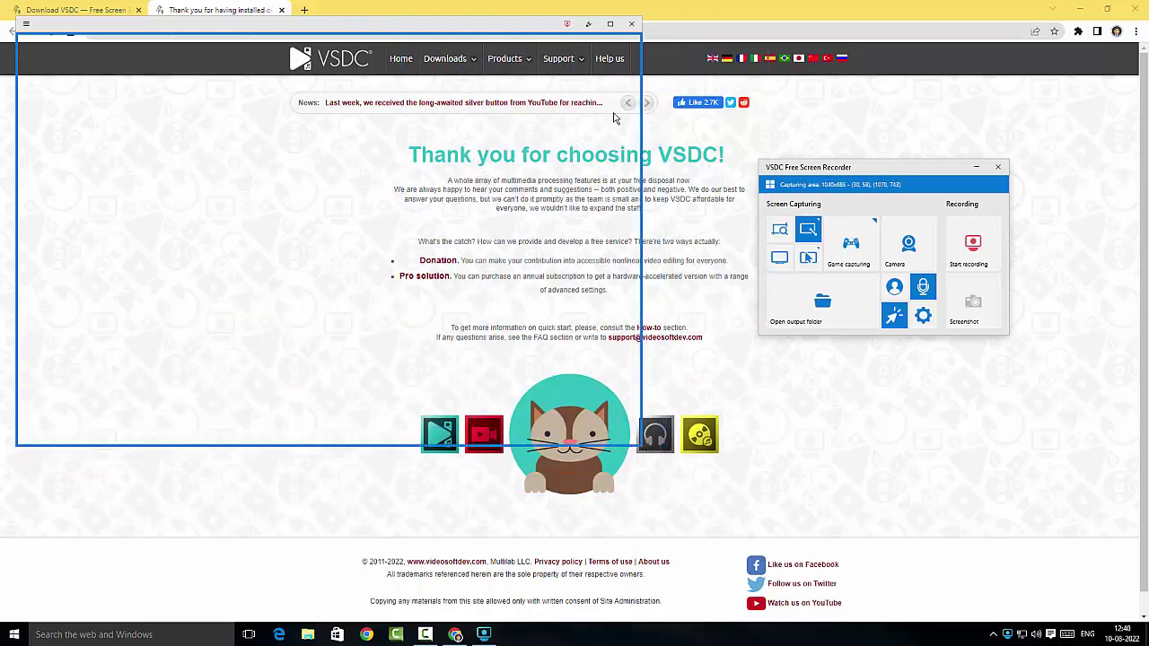
{"action": "left_click", "coordinate": [632, 24]}
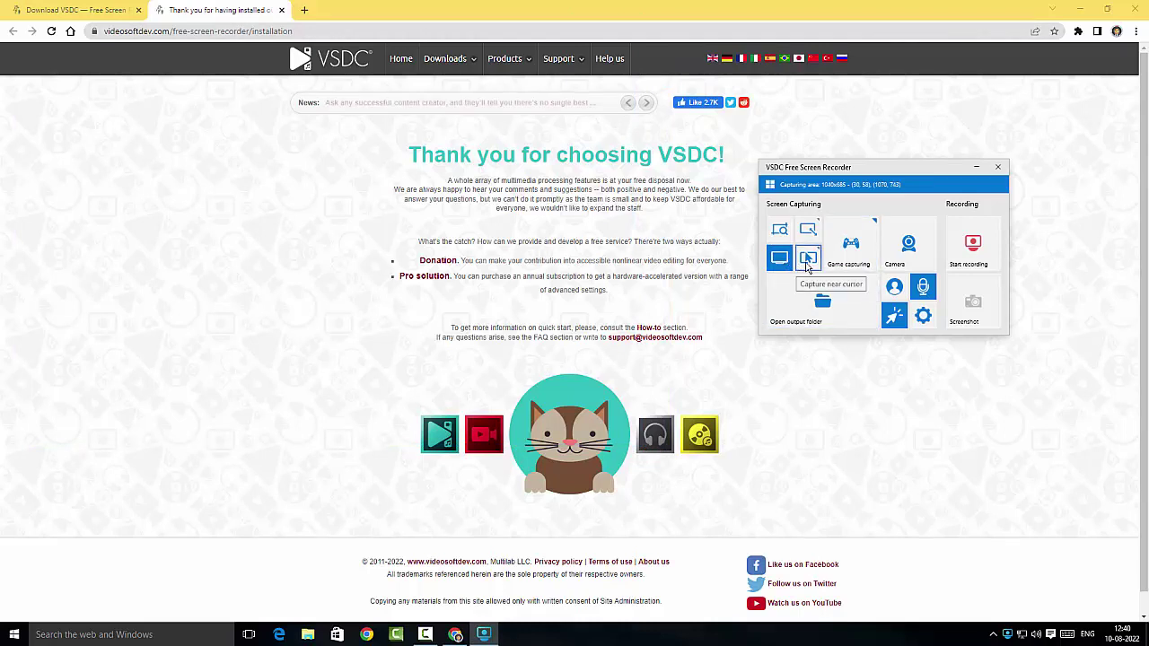
{"action": "left_click", "coordinate": [807, 258]}
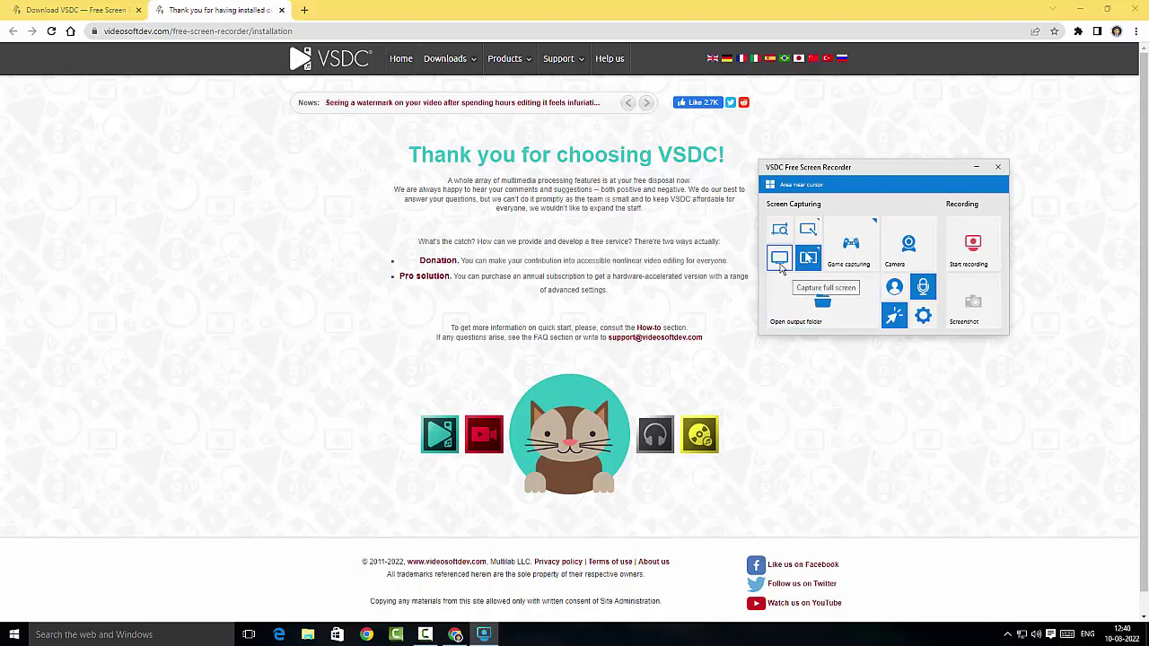
{"action": "left_click", "coordinate": [780, 260]}
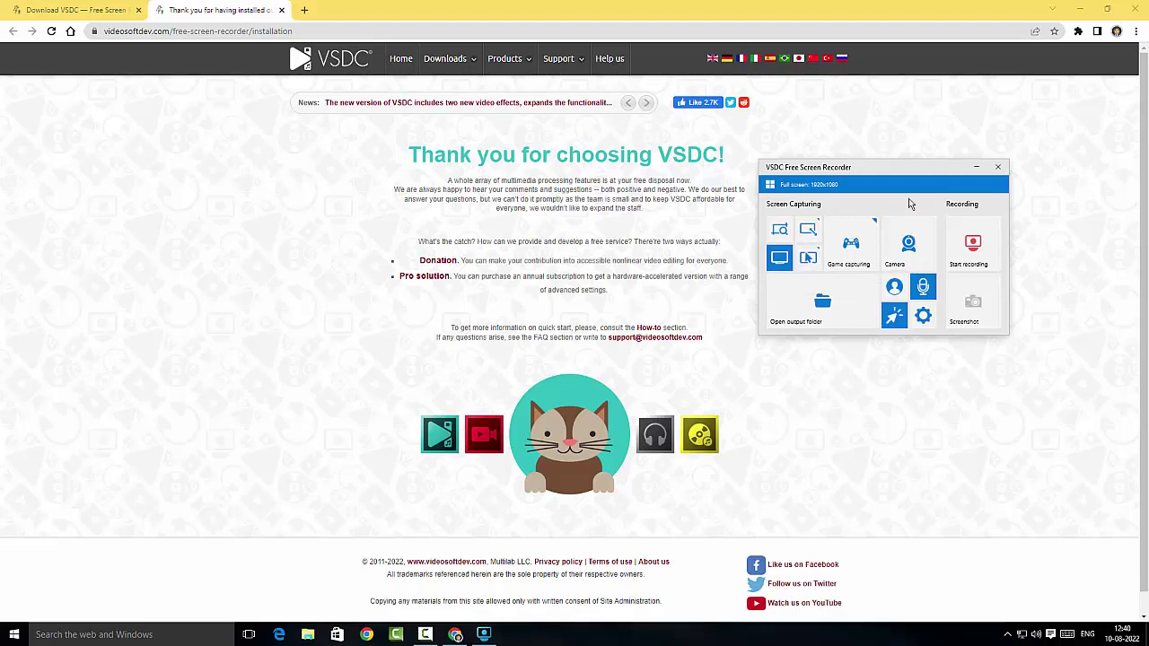
{"action": "left_click", "coordinate": [911, 261]}
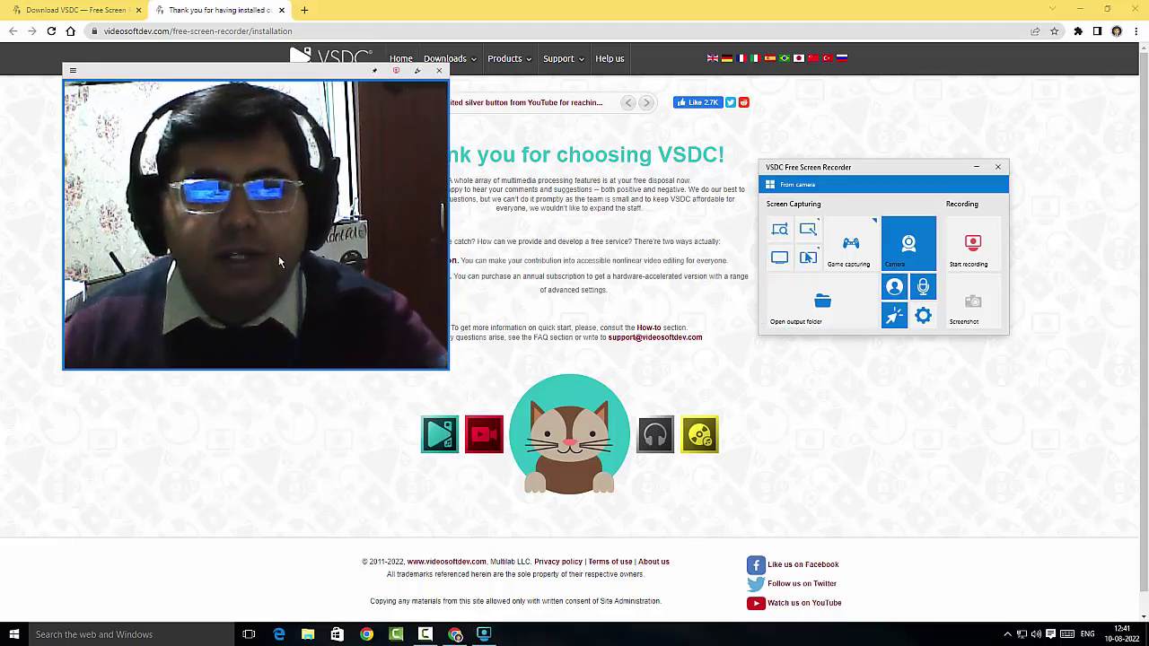
{"action": "left_click", "coordinate": [439, 74]}
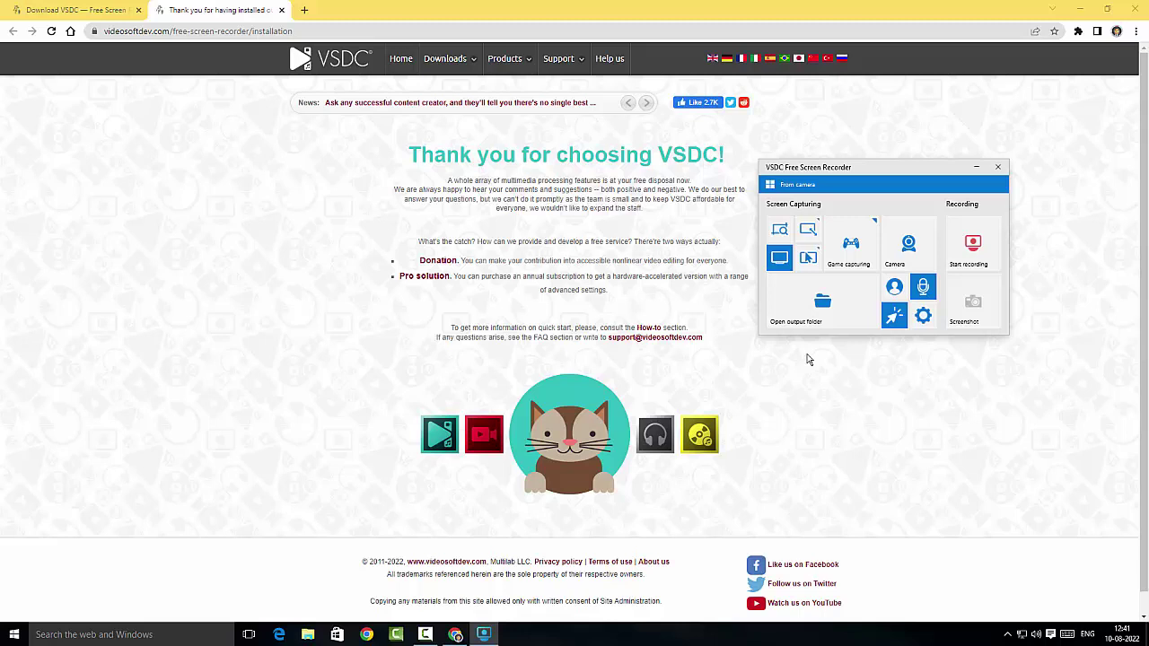
{"action": "left_click", "coordinate": [926, 287]}
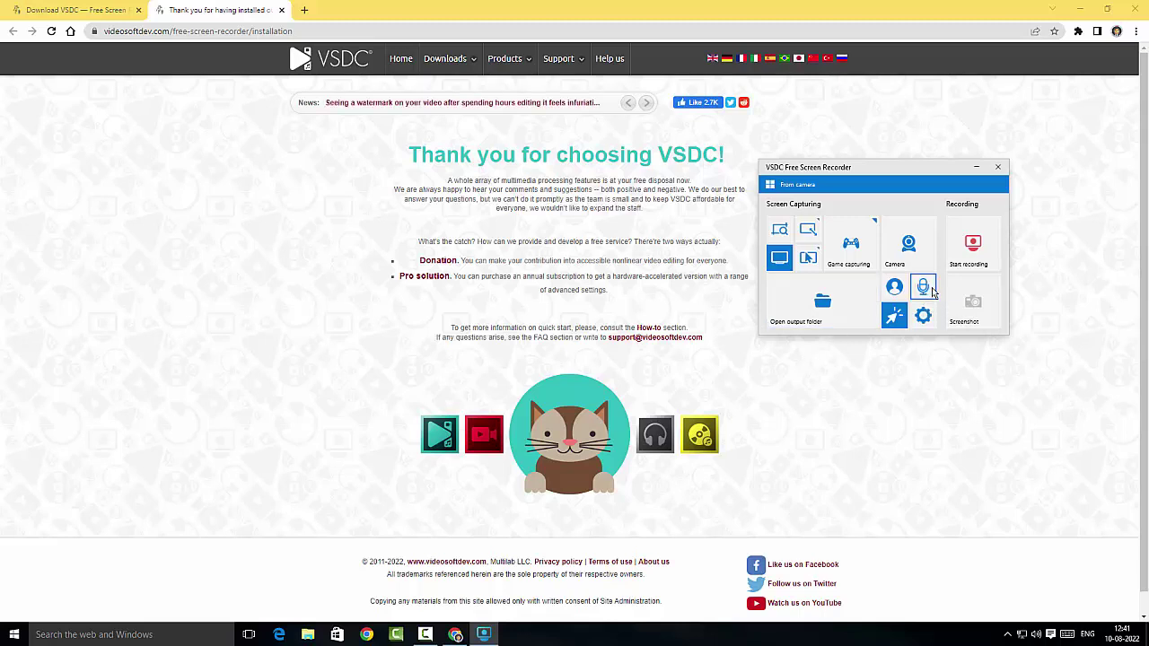
{"action": "left_click", "coordinate": [930, 289]}
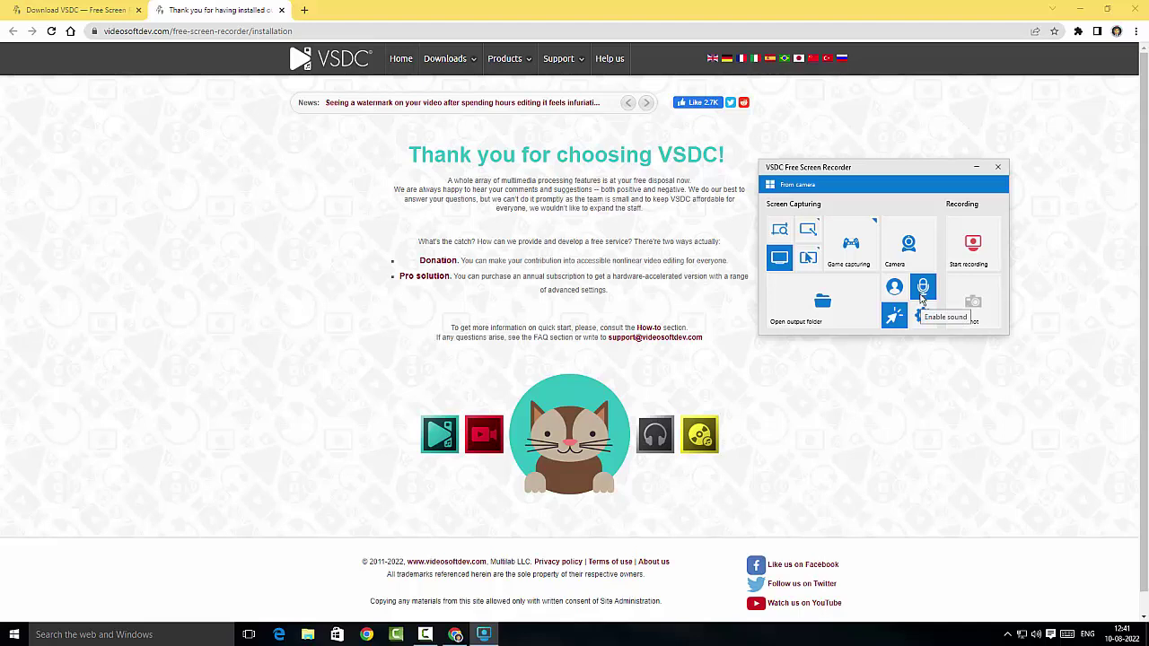
{"action": "left_click", "coordinate": [894, 318]}
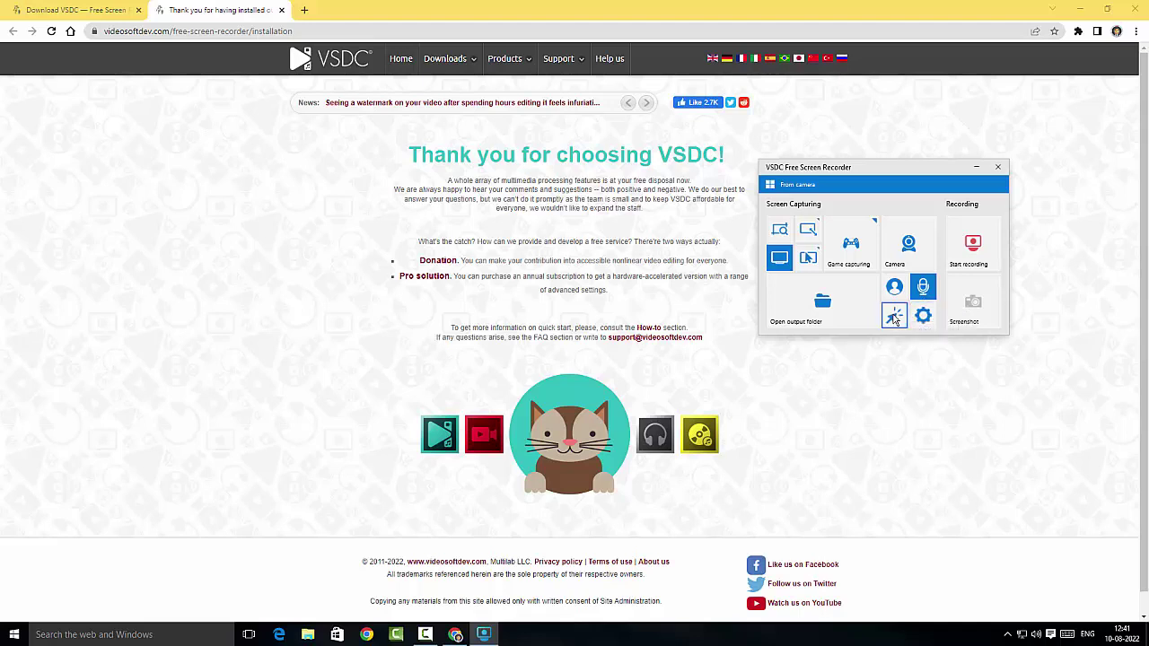
{"action": "left_click", "coordinate": [894, 320]}
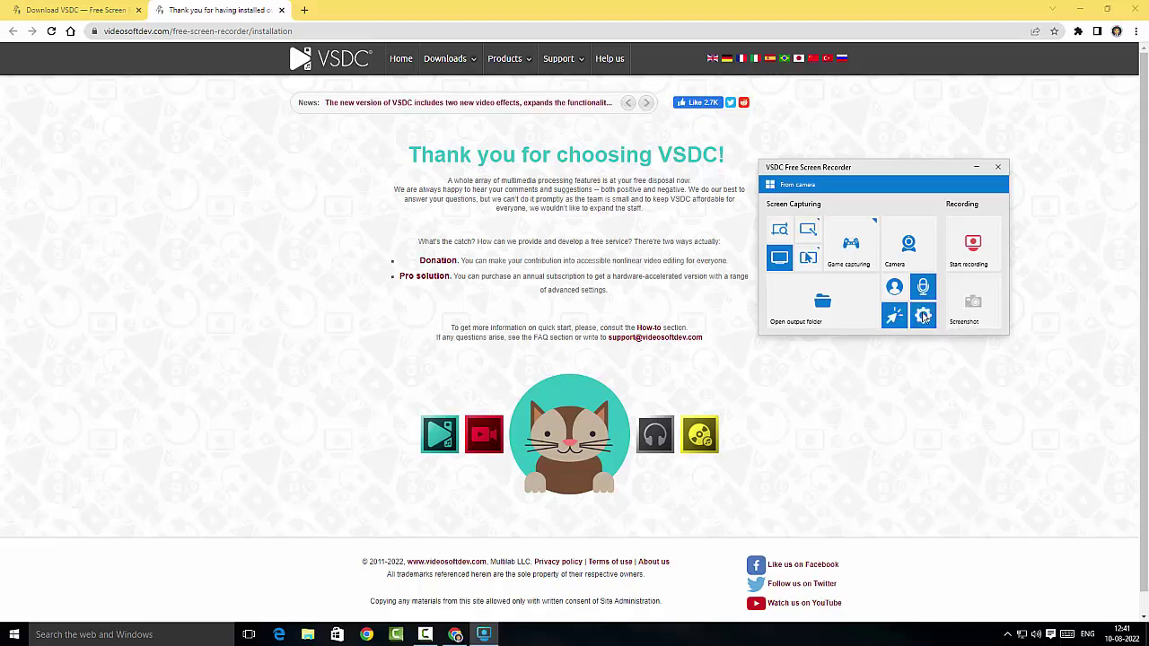
Step: Set the Dark colour scheme in the recorder's common settings and move the window right
{"action": "left_click", "coordinate": [923, 317]}
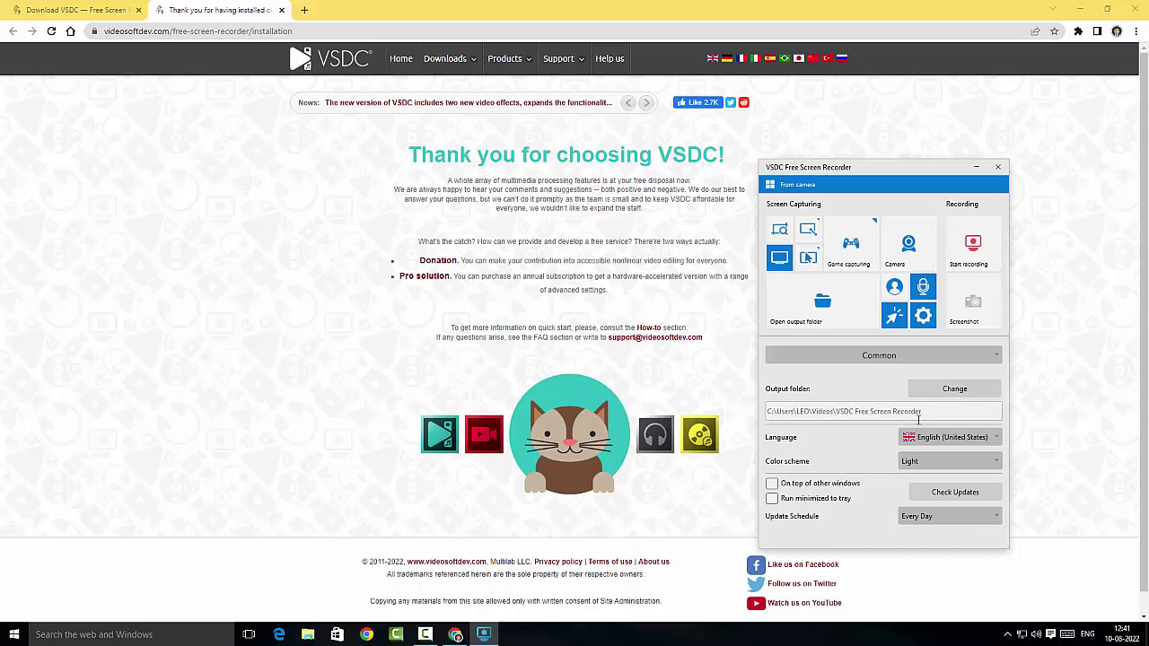
{"action": "left_click", "coordinate": [925, 466]}
{"action": "left_click", "coordinate": [912, 488]}
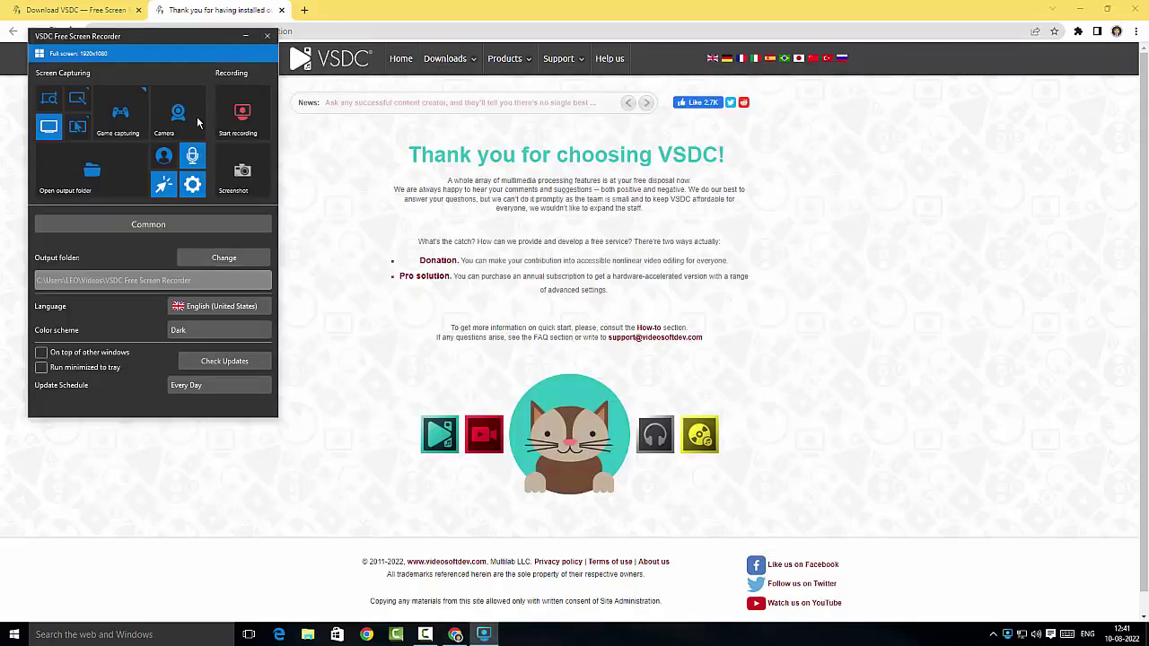
{"action": "left_click_drag", "start_coordinate": [205, 43], "coordinate": [989, 131]}
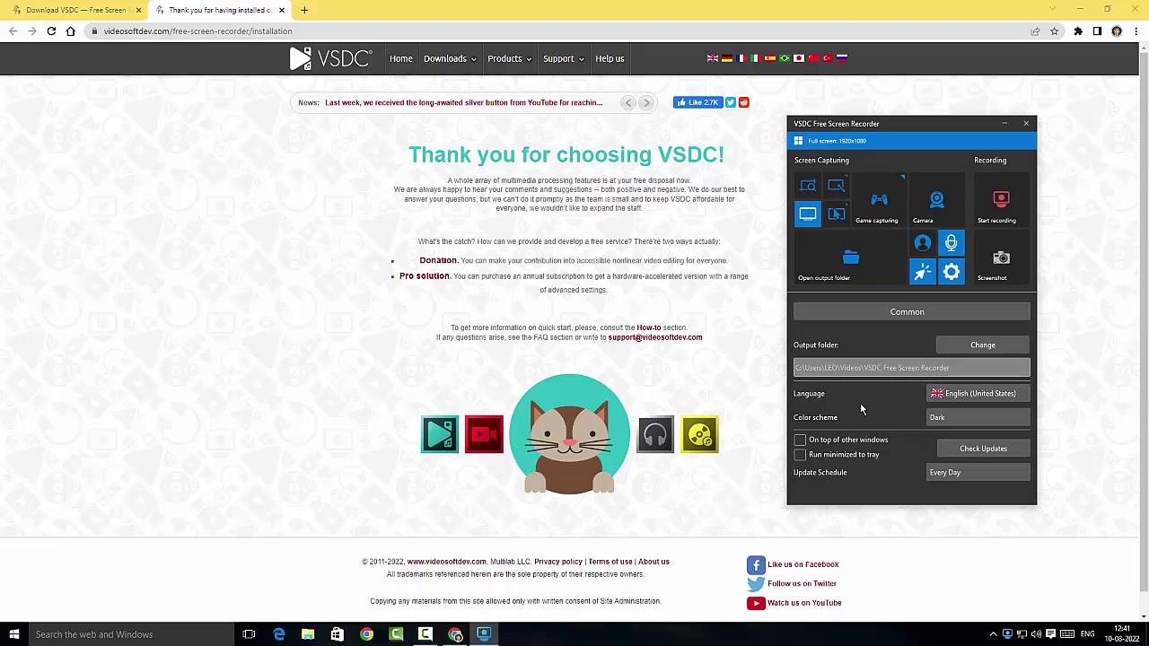
Step: Set the recordings output folder to 'youtube videos' on the Desktop
{"action": "left_click", "coordinate": [1004, 349]}
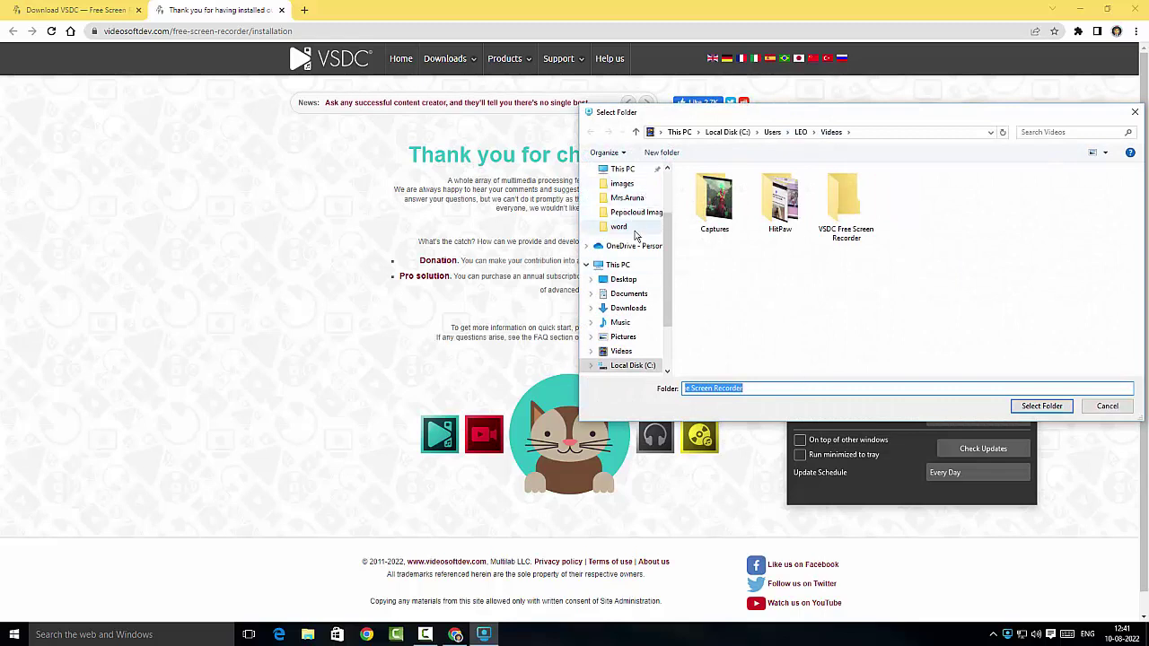
{"action": "left_click", "coordinate": [624, 279]}
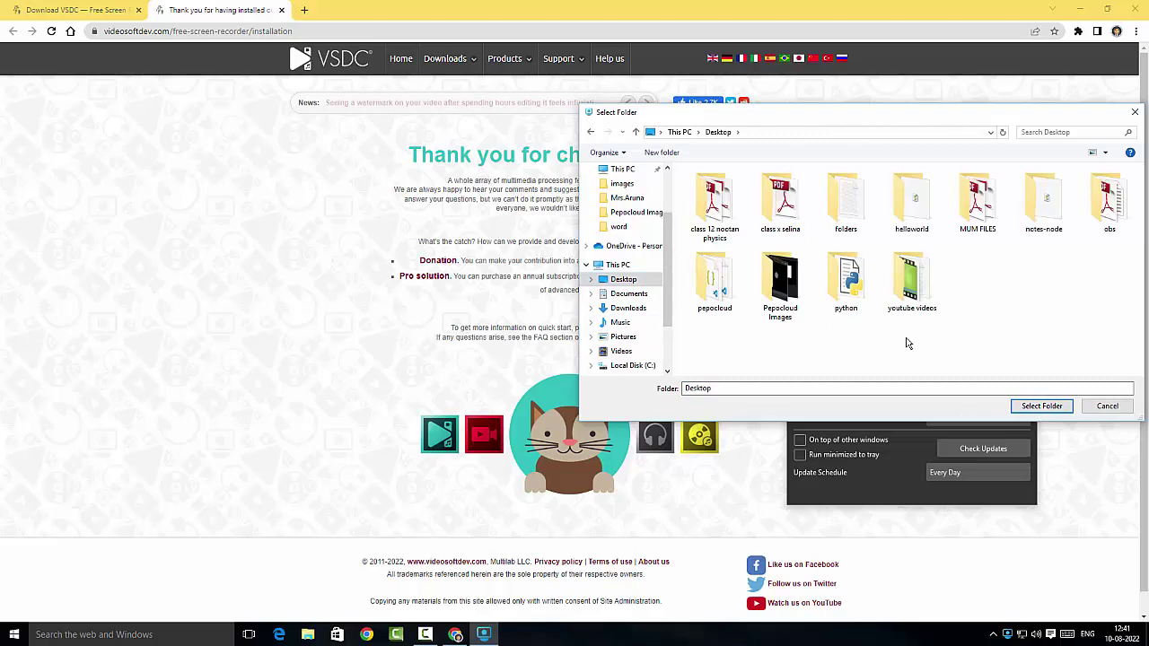
{"action": "left_click", "coordinate": [911, 283]}
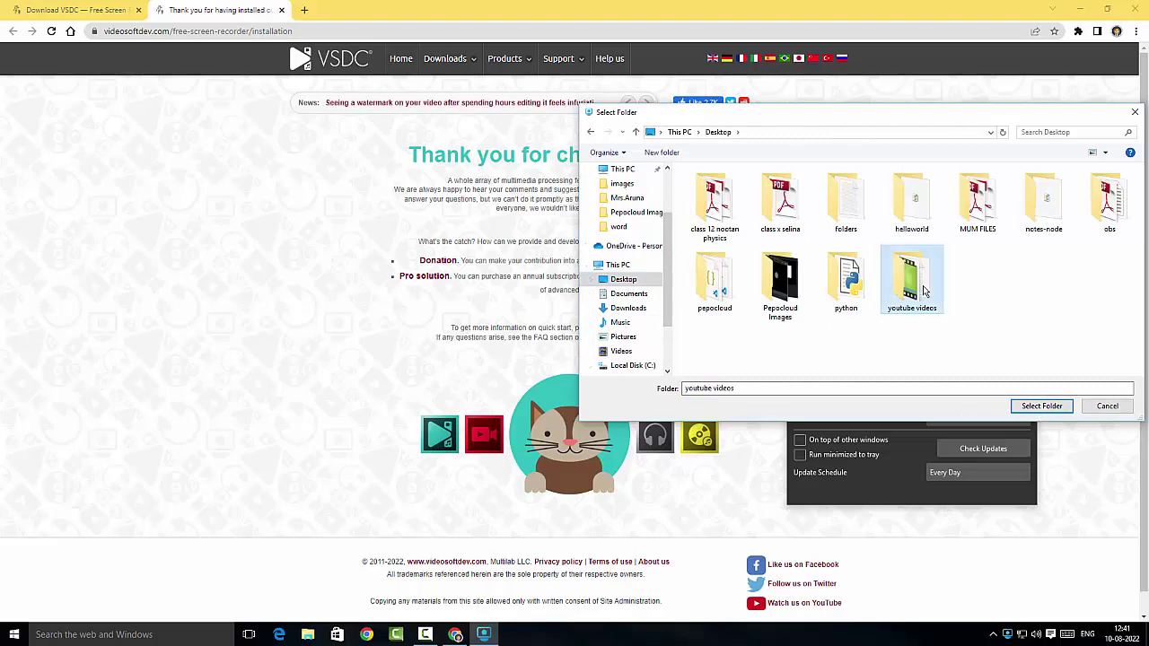
{"action": "left_click", "coordinate": [1041, 406]}
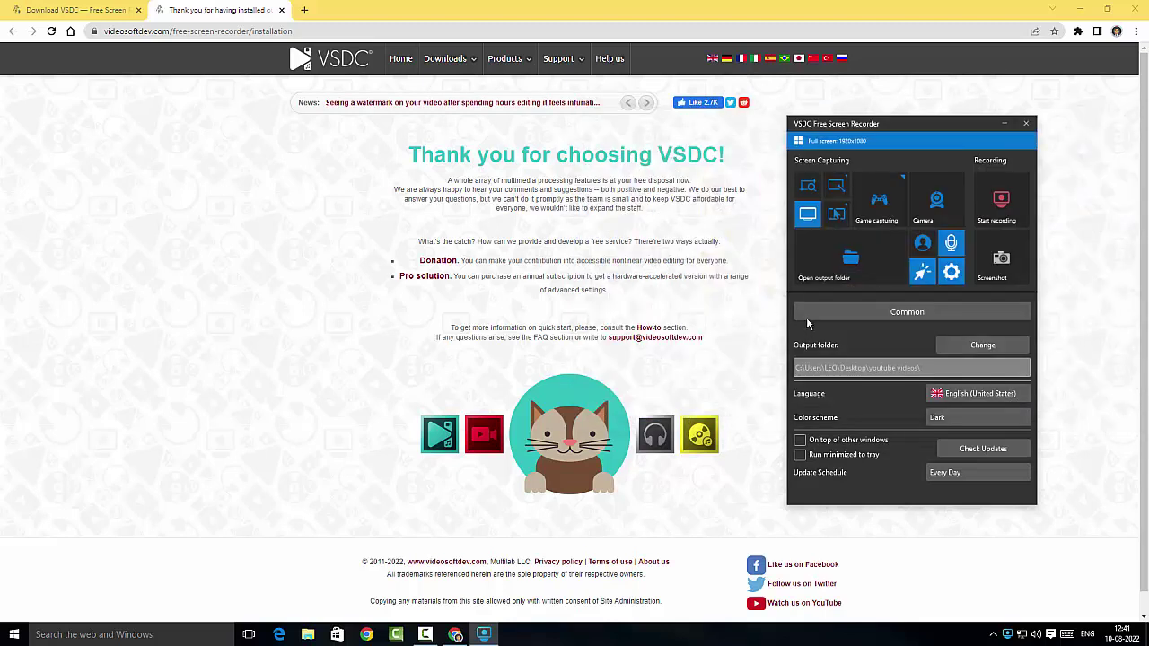
Step: Start a test recording, minimize the recorder, and switch to the Download VSDC tab
{"action": "left_click", "coordinate": [1002, 217]}
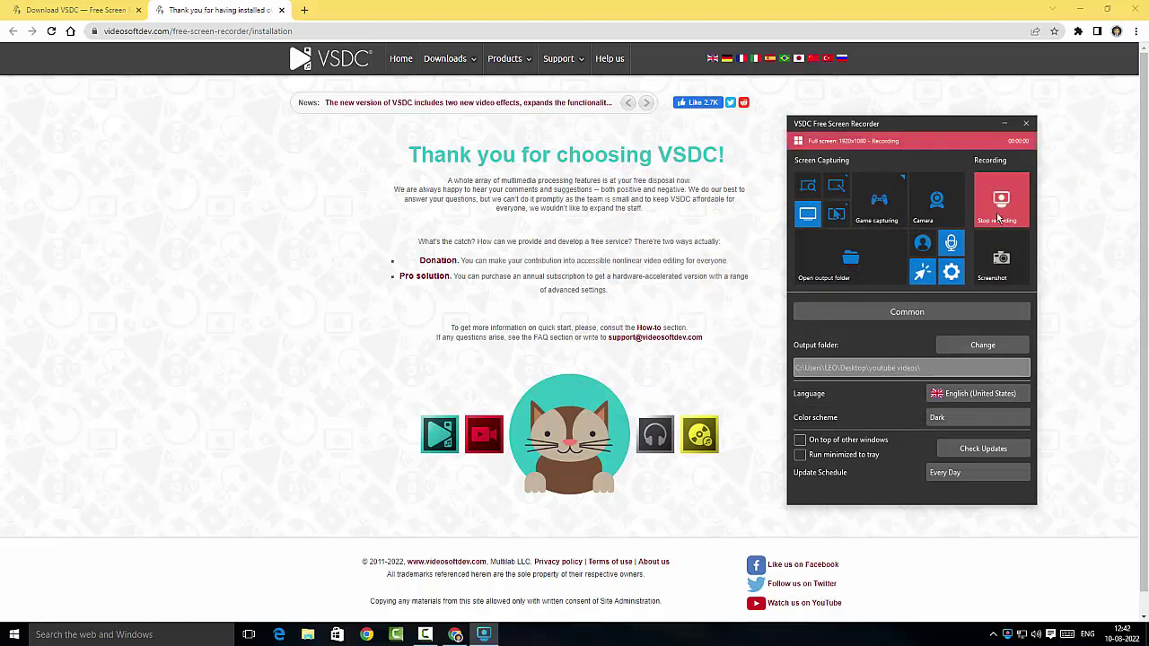
{"action": "left_click", "coordinate": [1006, 124]}
{"action": "key", "text": "ctrl+shift+Tab"}
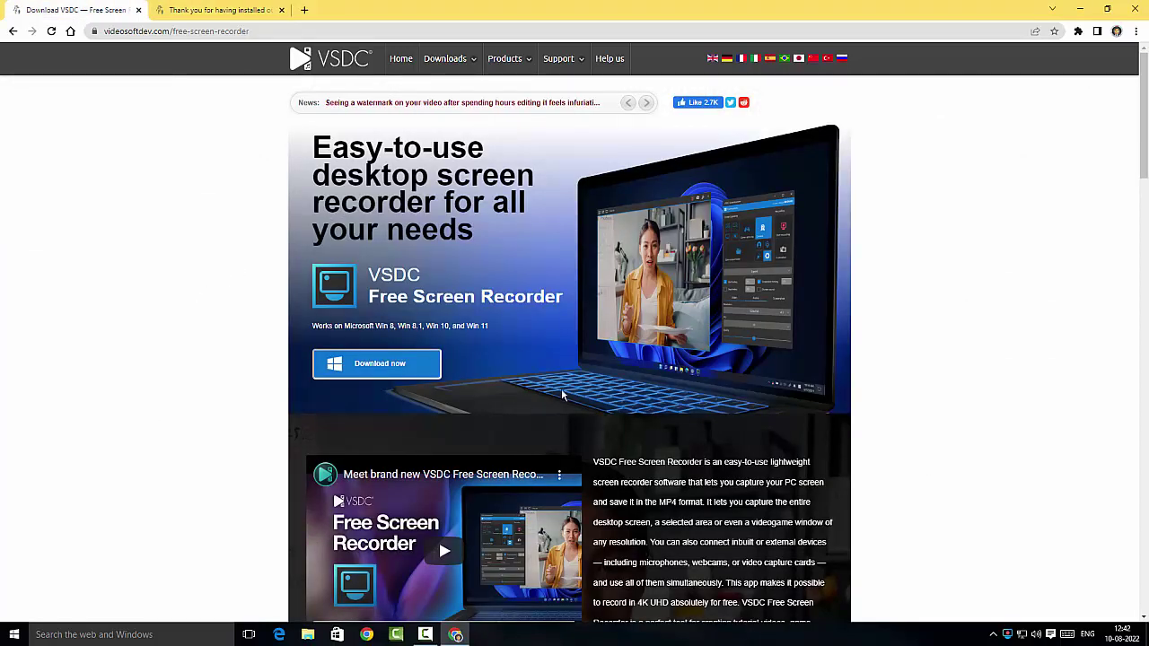
Step: Stop the recording from the recorder's icon among the hidden system-tray icons
{"action": "left_click", "coordinate": [1007, 635]}
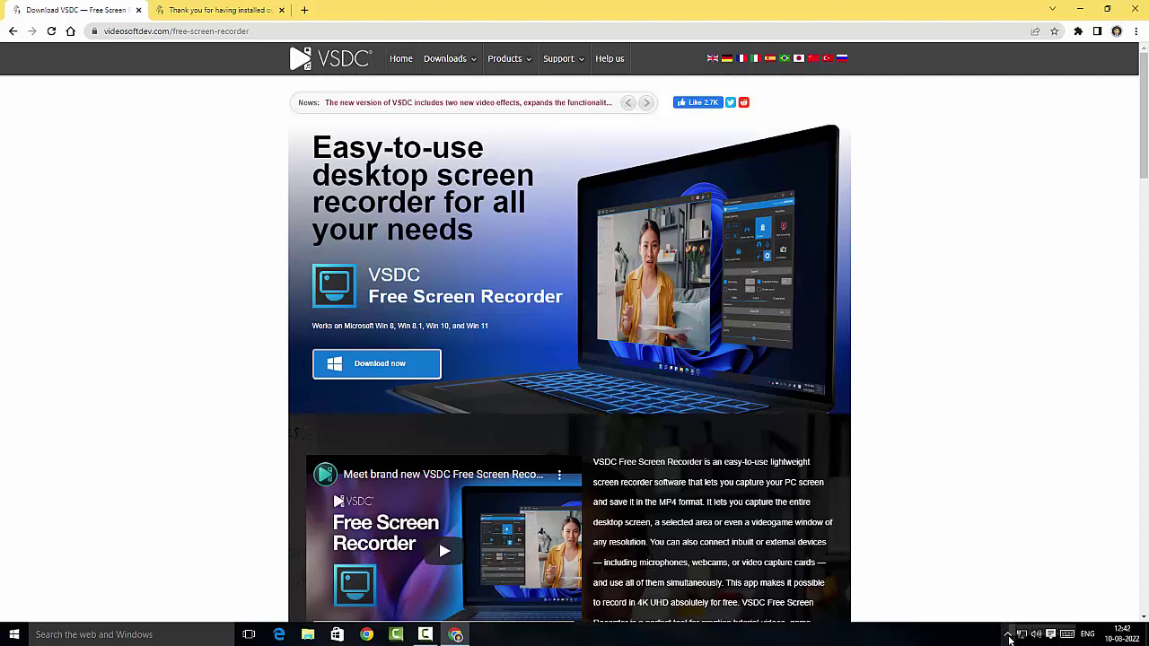
{"action": "left_click", "coordinate": [1008, 636]}
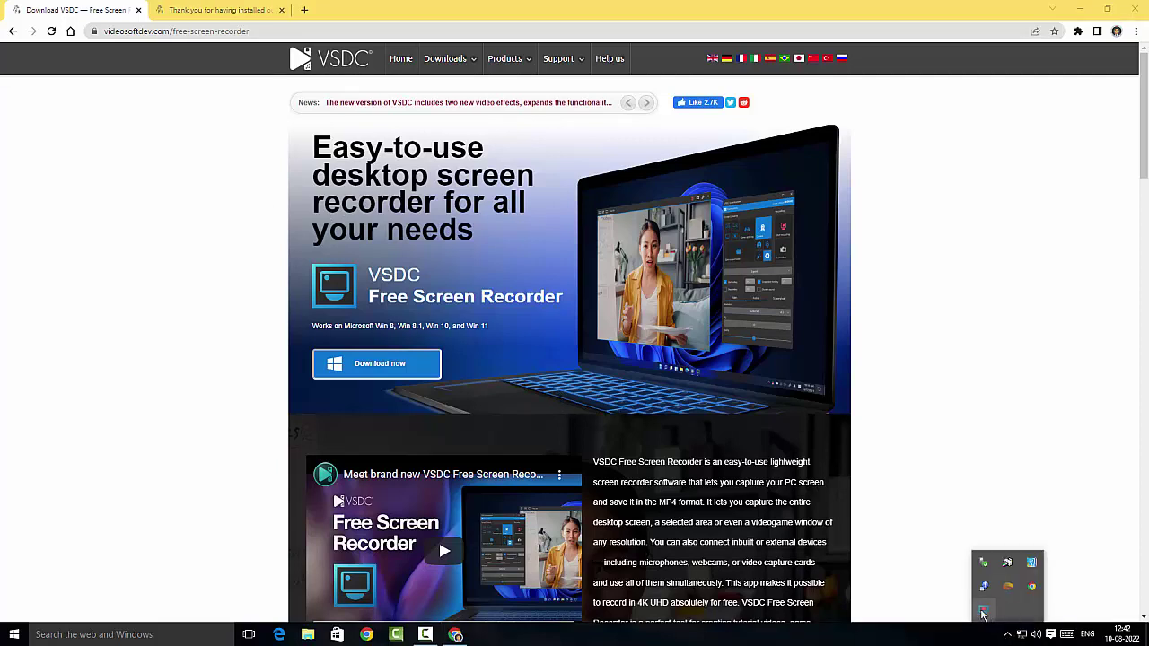
{"action": "left_click", "coordinate": [932, 562]}
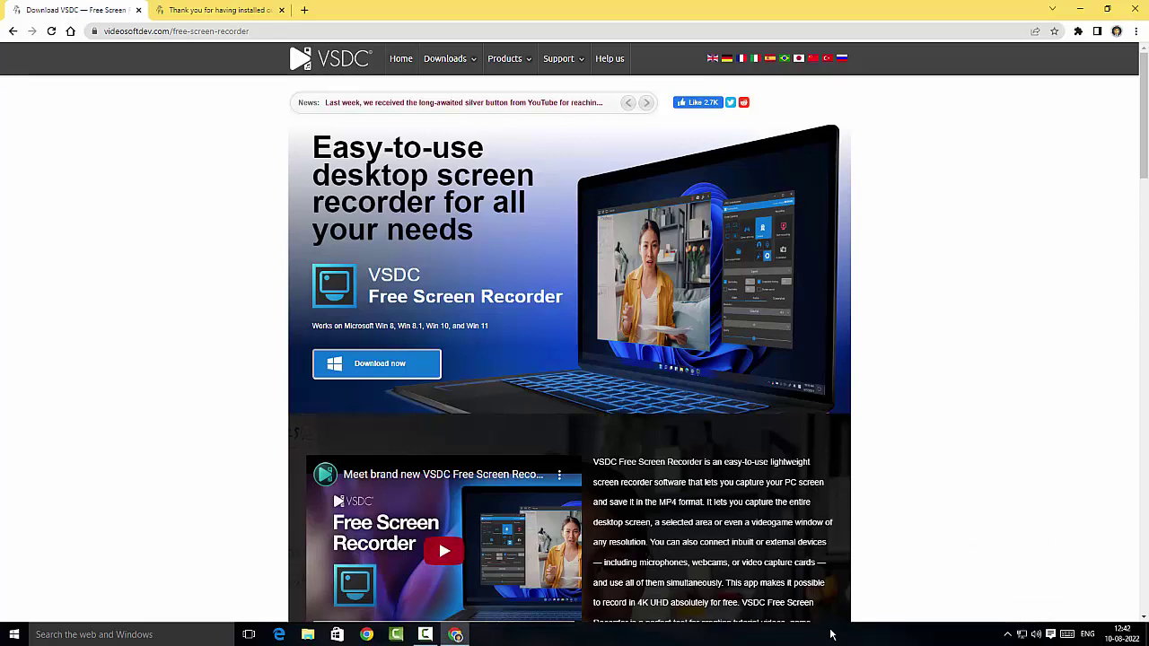
{"action": "left_click", "coordinate": [1007, 636]}
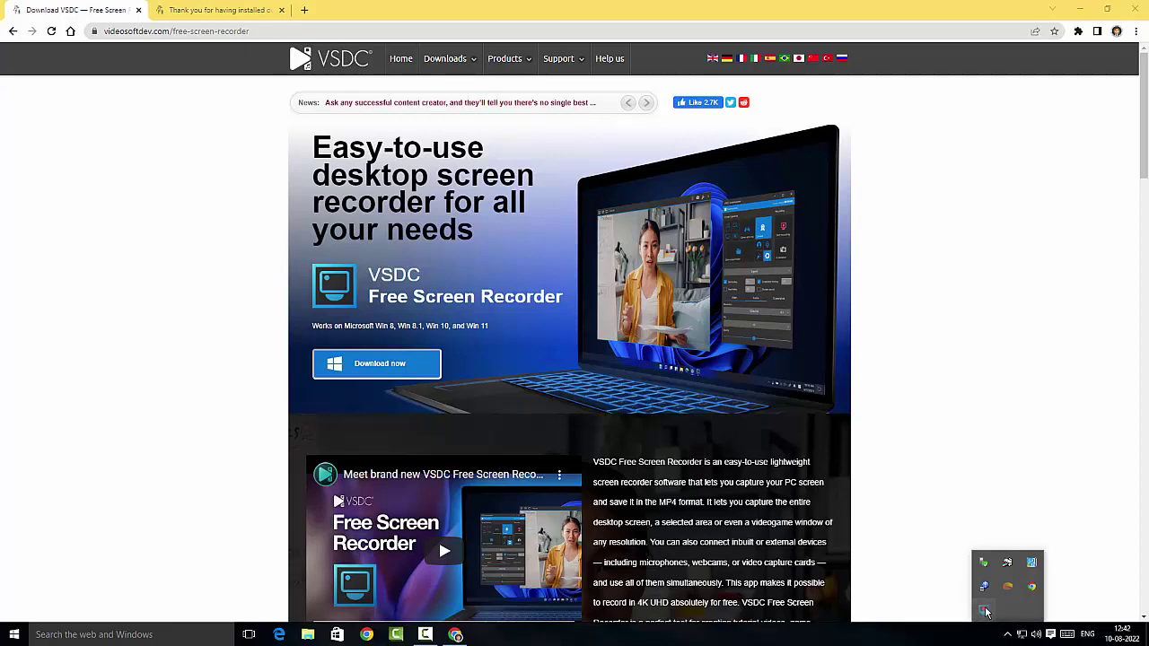
{"action": "right_click", "coordinate": [986, 616]}
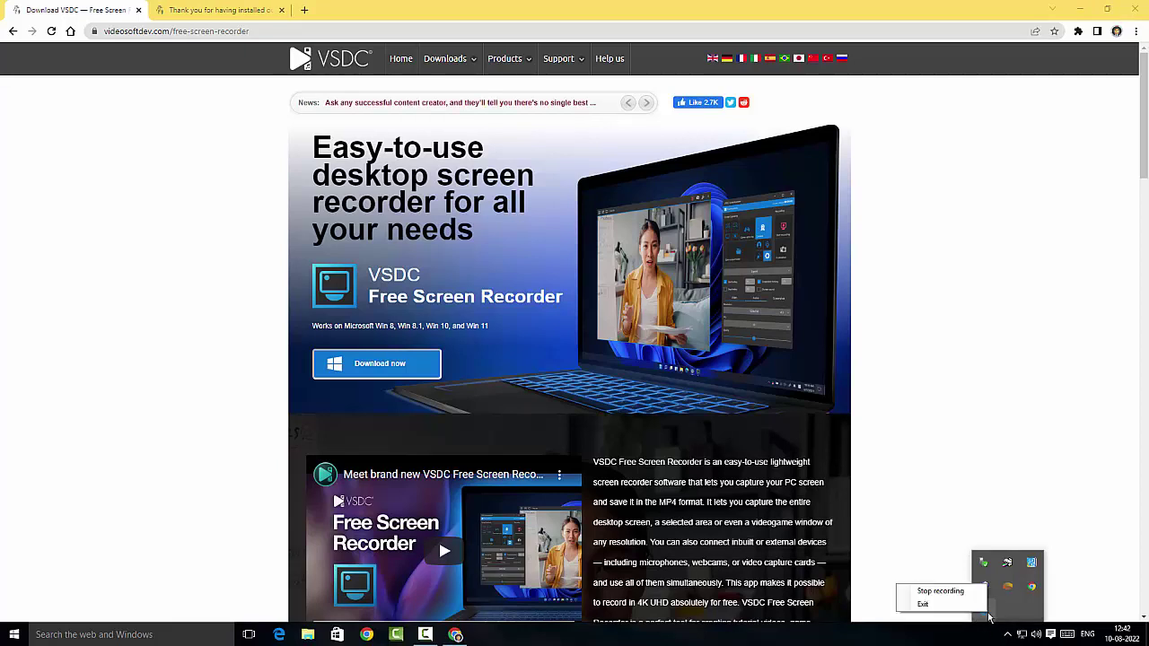
{"action": "left_click", "coordinate": [941, 592]}
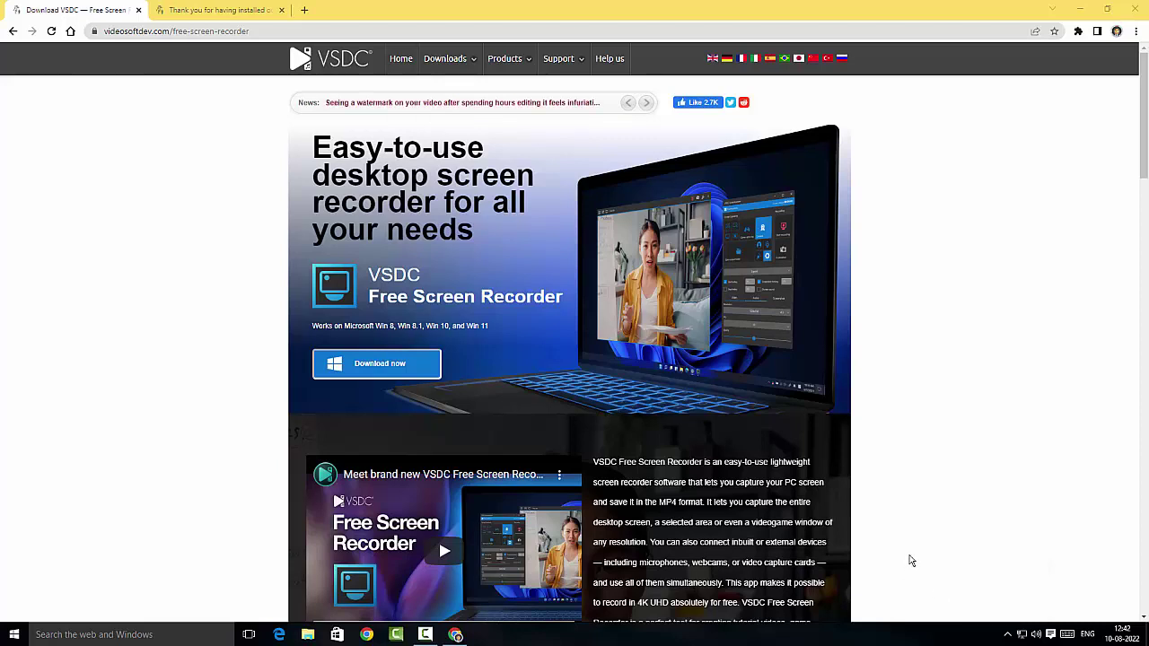
Step: Play the new vsdc-sr MP4 from the 'youtube videos' folder on the Desktop
{"action": "left_click", "coordinate": [1077, 16]}
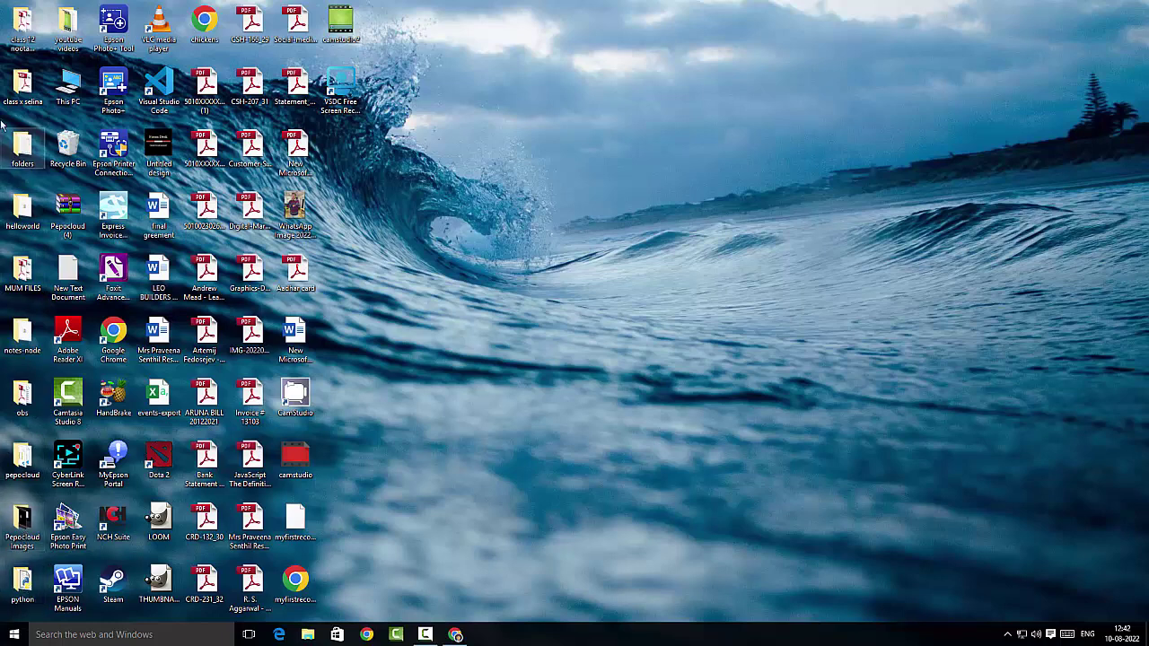
{"action": "double_click", "coordinate": [67, 27]}
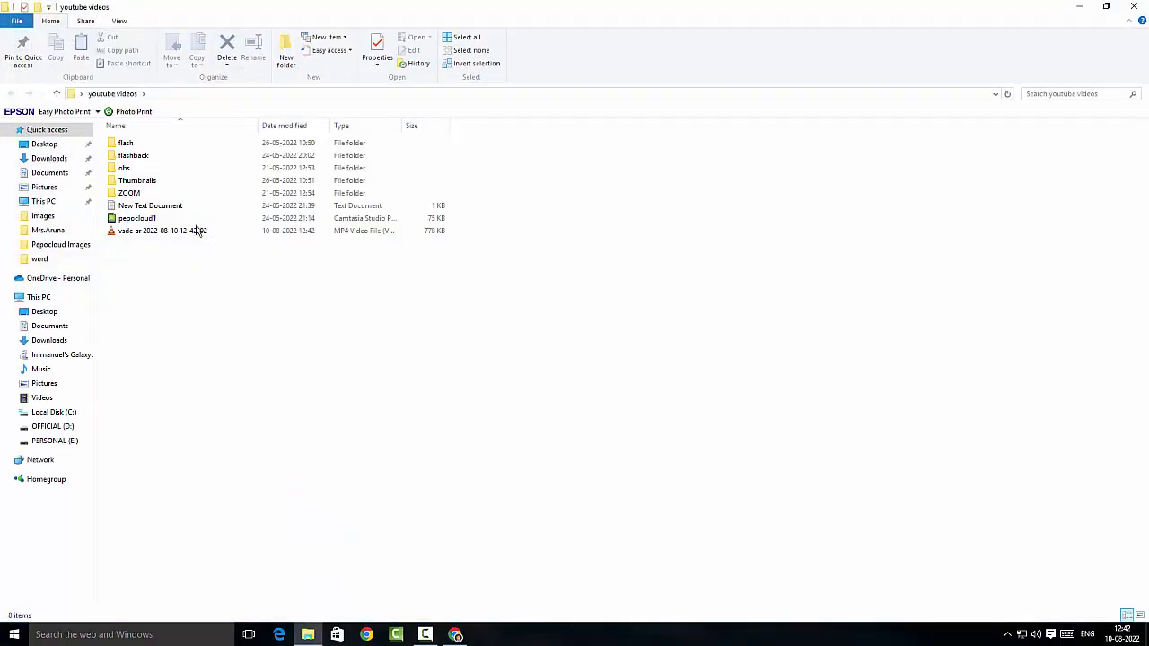
{"action": "double_click", "coordinate": [139, 235]}
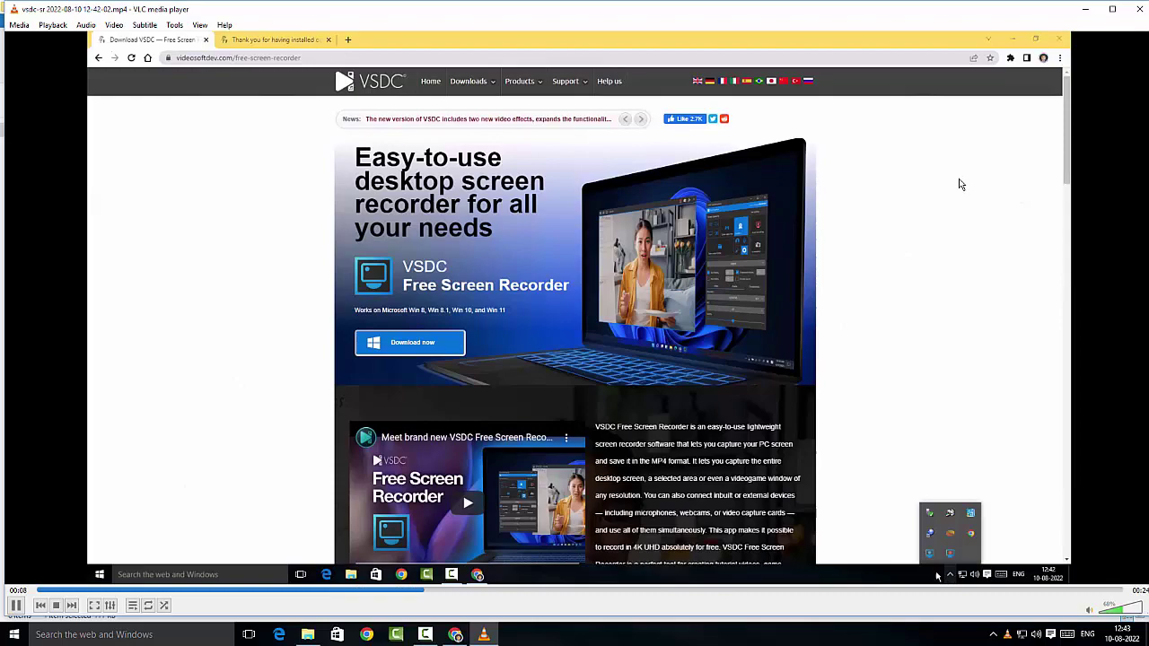
Step: Close VLC and the 'youtube videos' folder window after playback
{"action": "left_click", "coordinate": [1139, 11]}
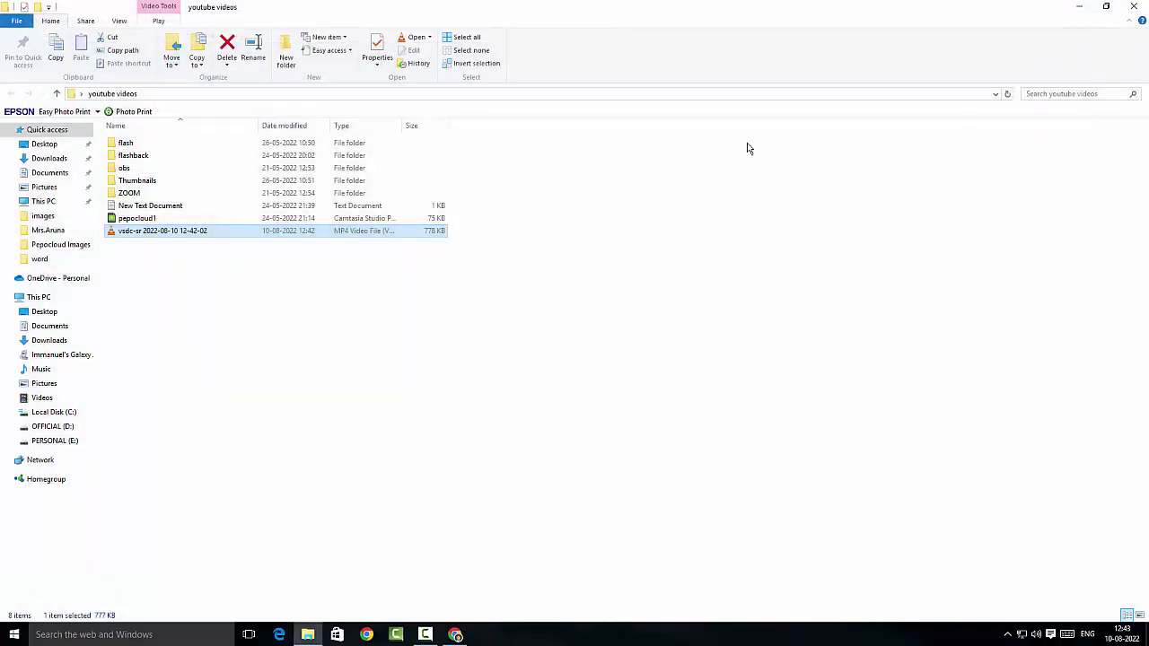
{"action": "left_click", "coordinate": [1135, 8]}
Step: Restore the Chrome window showing the VSDC Free Screen Recorder download page
{"action": "left_click", "coordinate": [456, 634]}
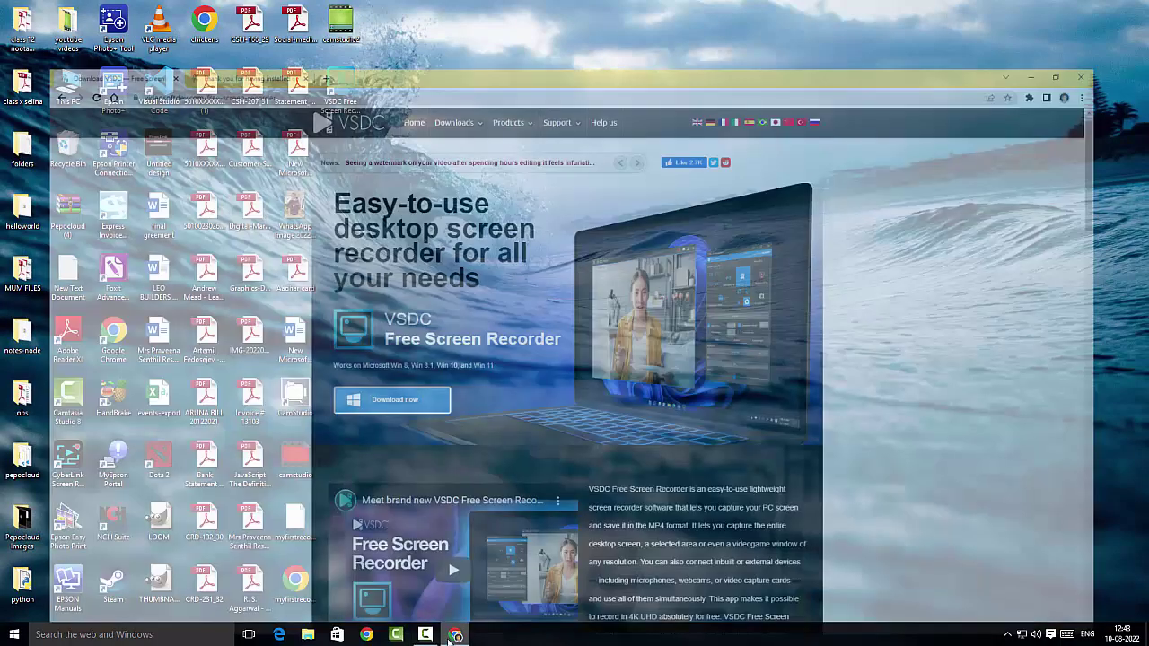